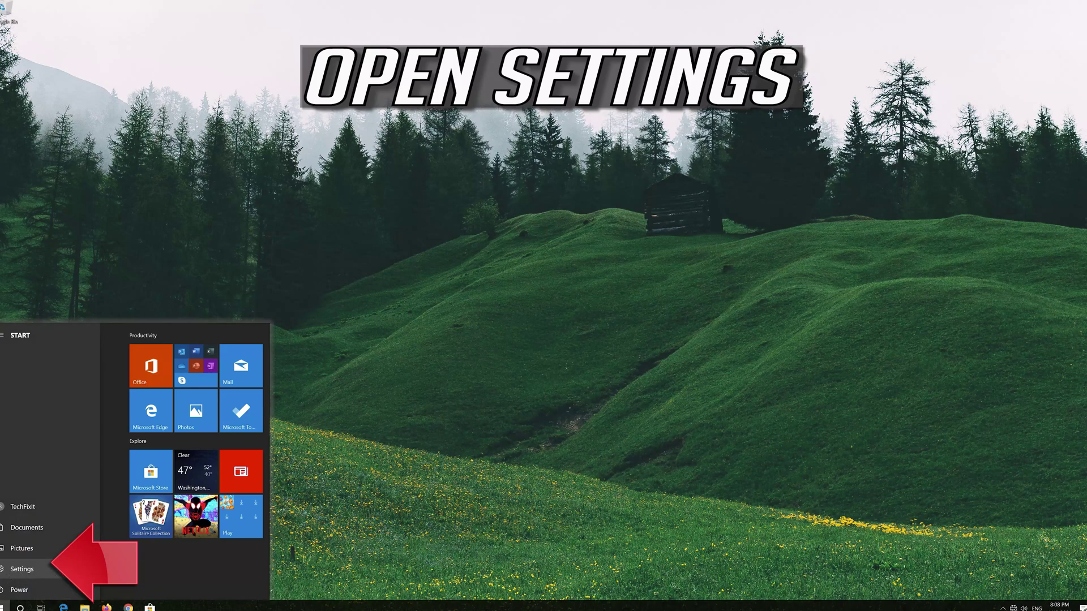
# Open the Troubleshoot page of the Update & Security settings
pyautogui.click(64, 568)
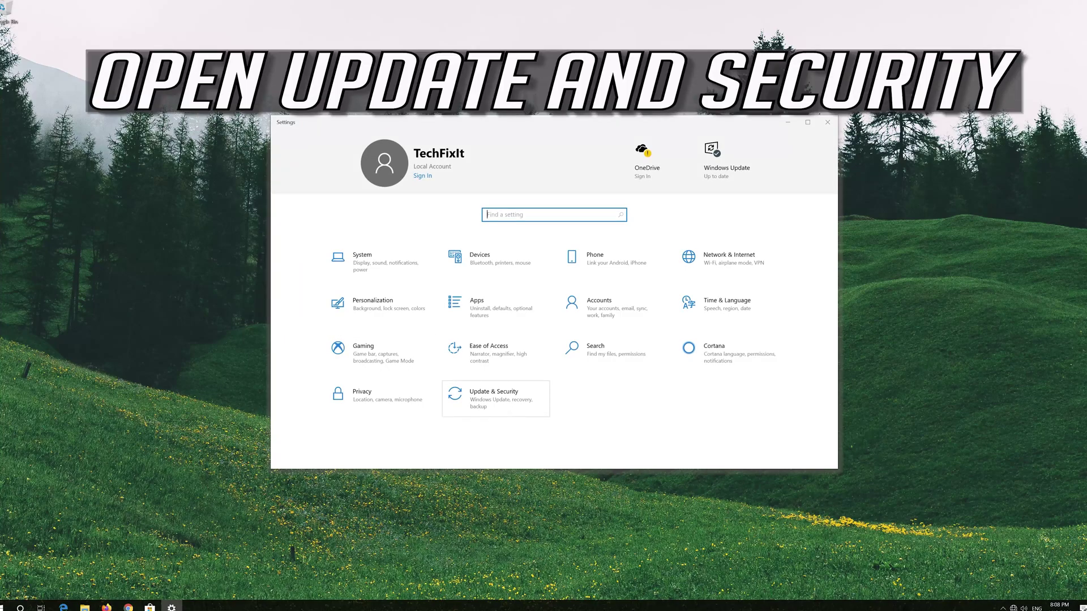
pyautogui.click(484, 406)
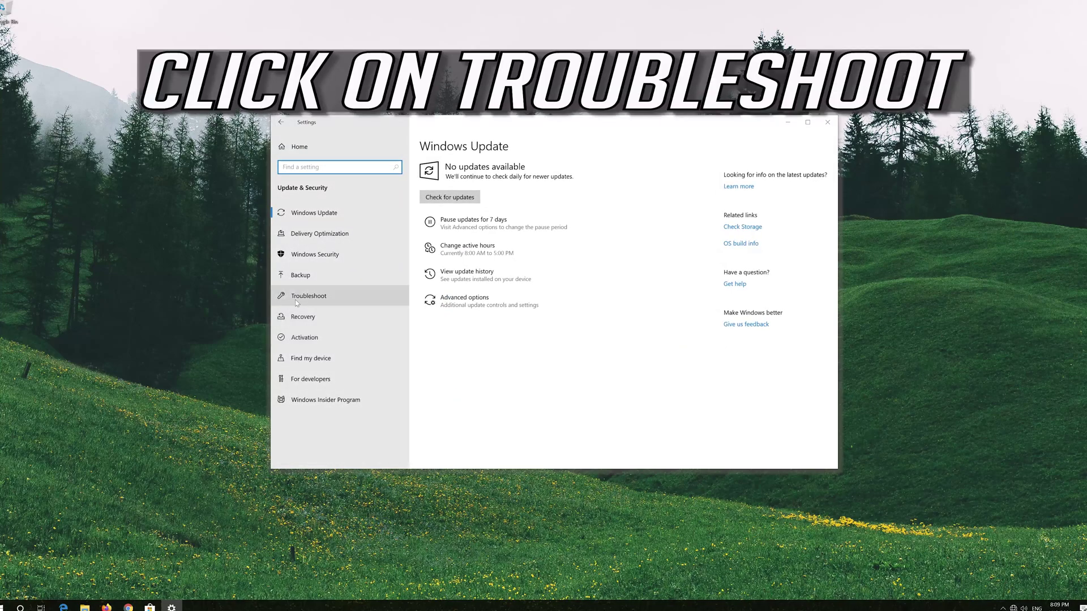
pyautogui.click(349, 299)
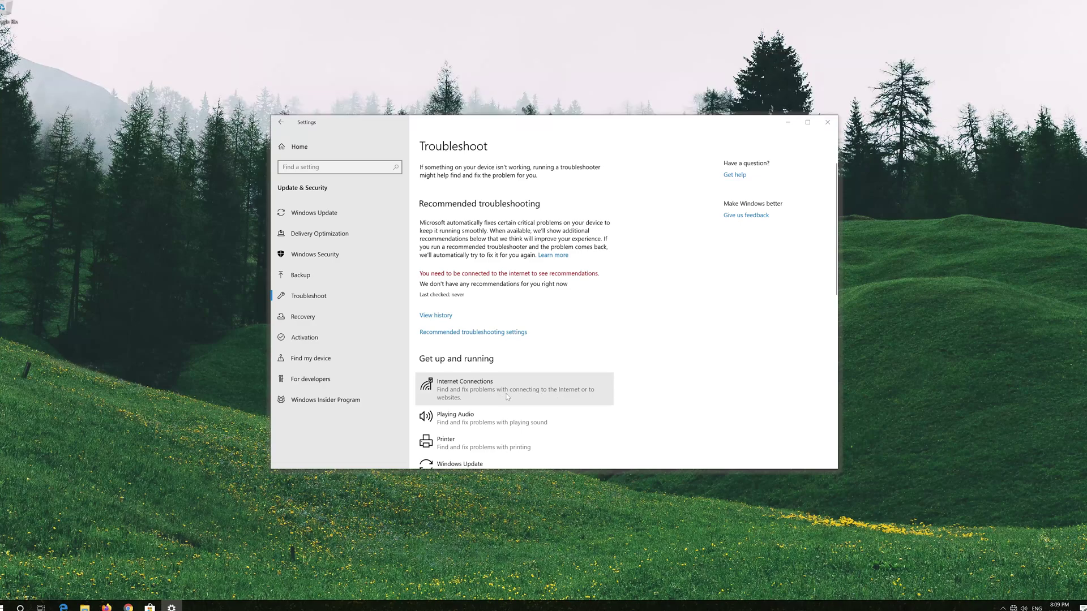
# Run the Internet Connections troubleshooter and choose to troubleshoot the connection to the Internet
pyautogui.click(511, 396)
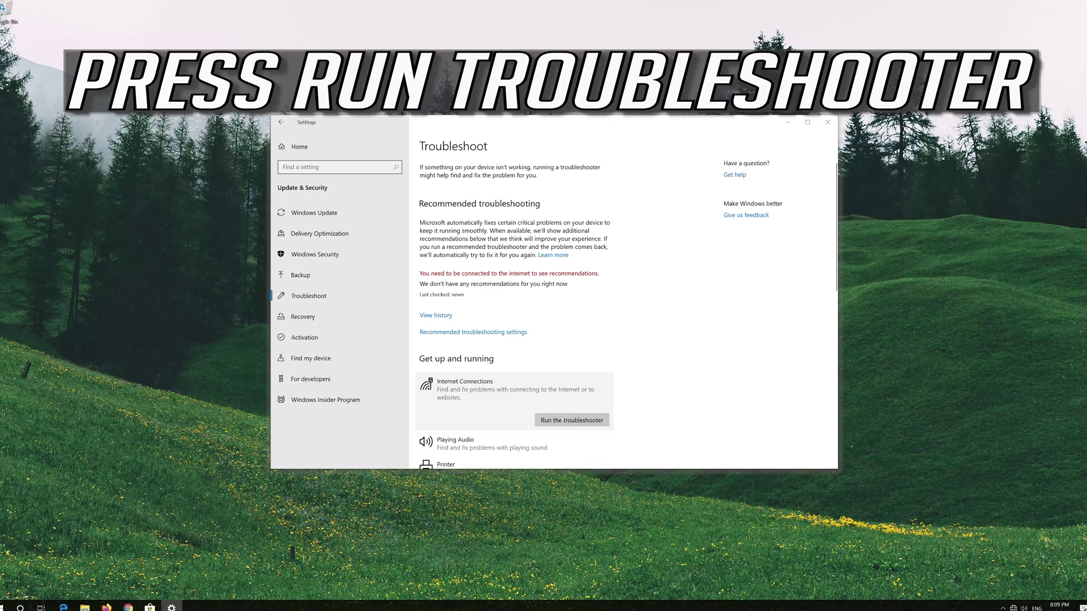
pyautogui.click(575, 419)
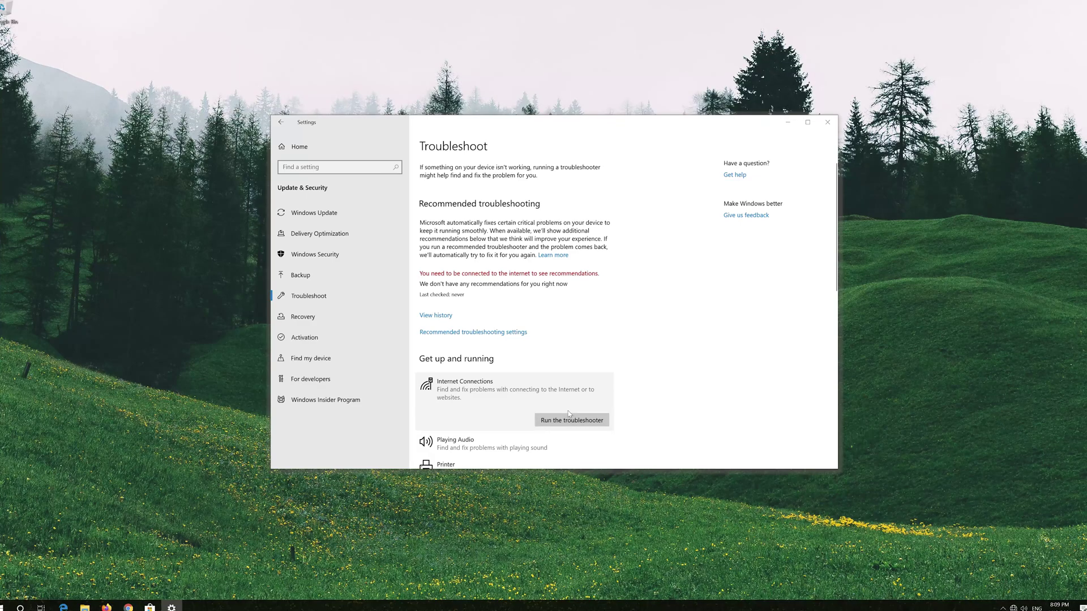
pyautogui.click(566, 419)
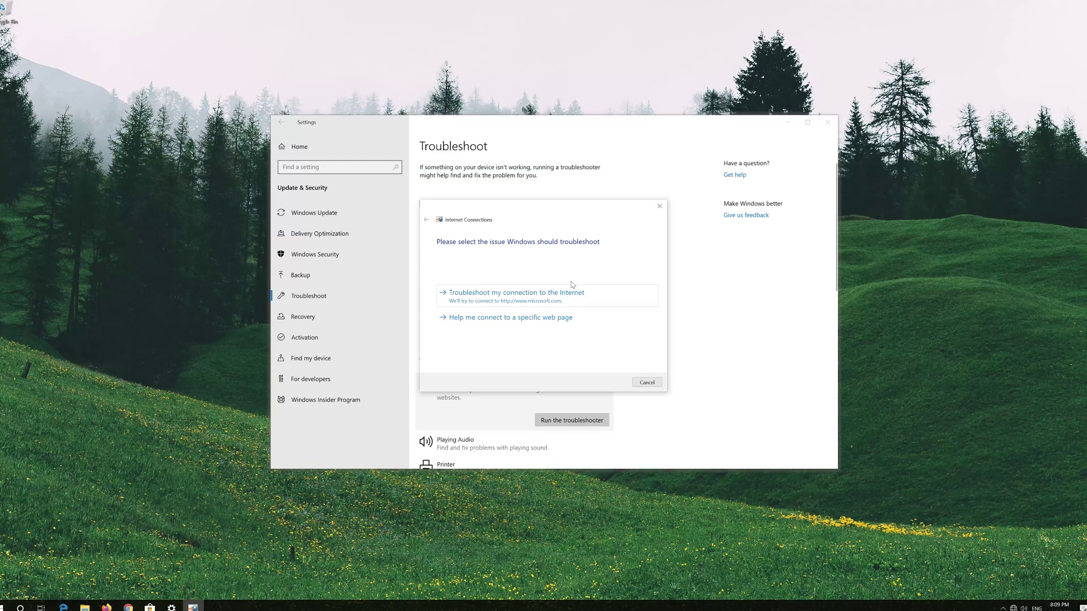
pyautogui.click(564, 300)
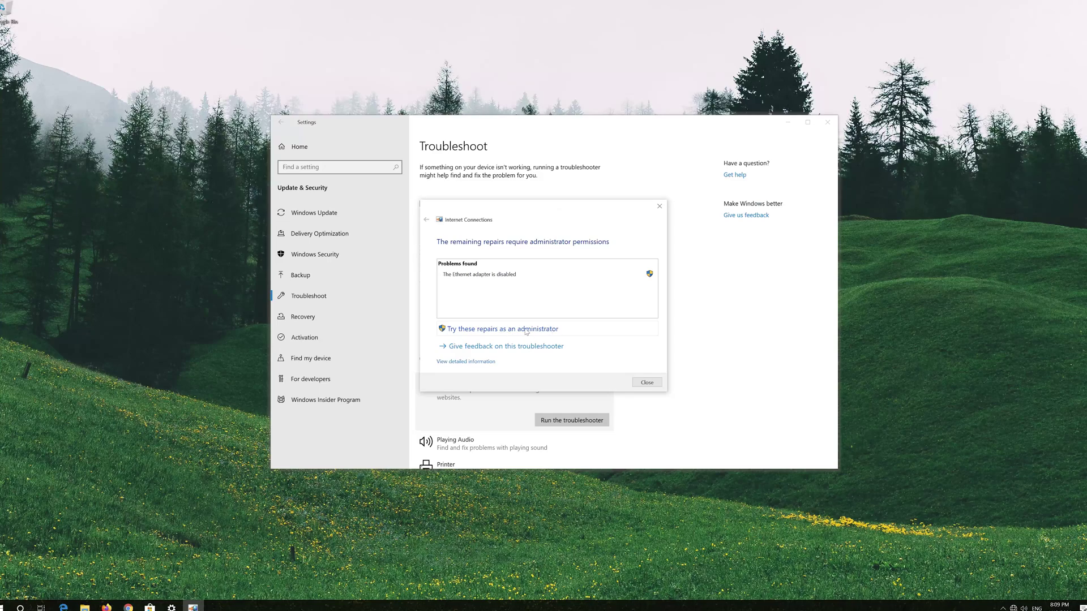
# Apply the remaining repairs as an administrator, then close the troubleshooter and the Settings window
pyautogui.click(542, 329)
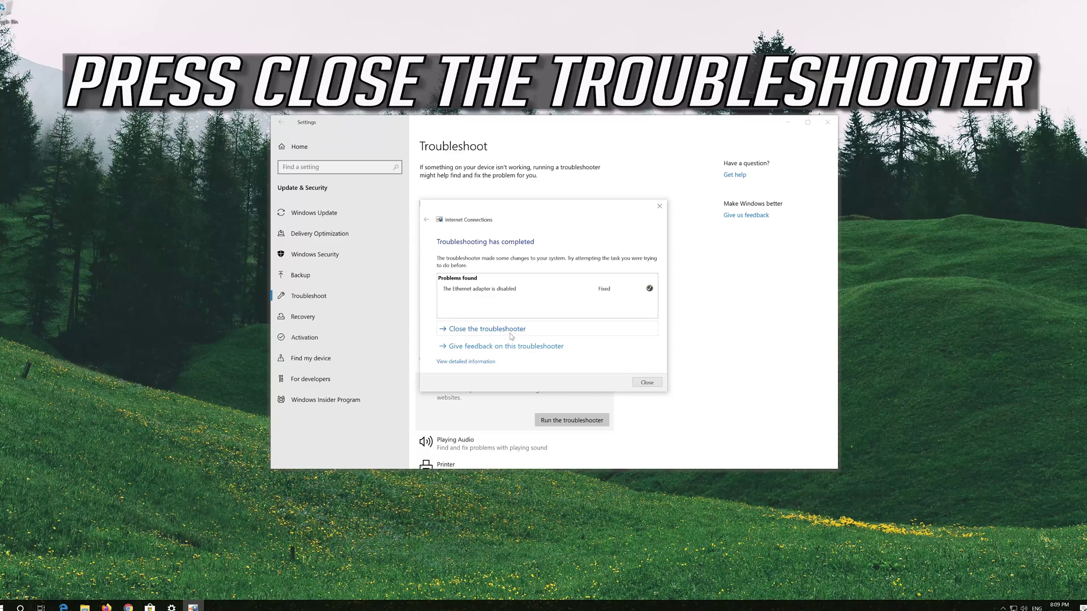
pyautogui.click(544, 333)
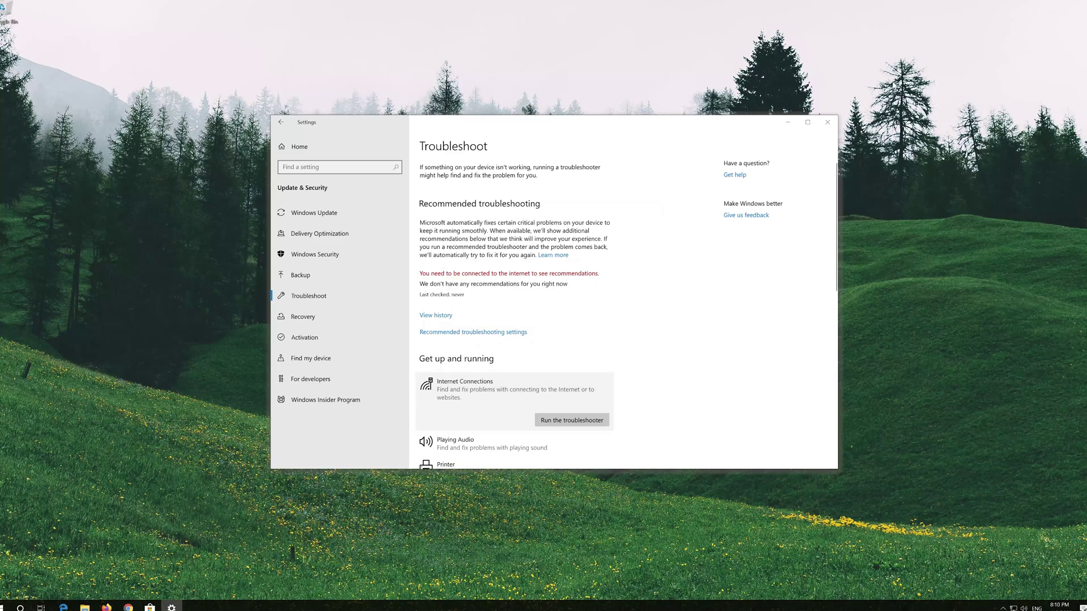
pyautogui.click(827, 122)
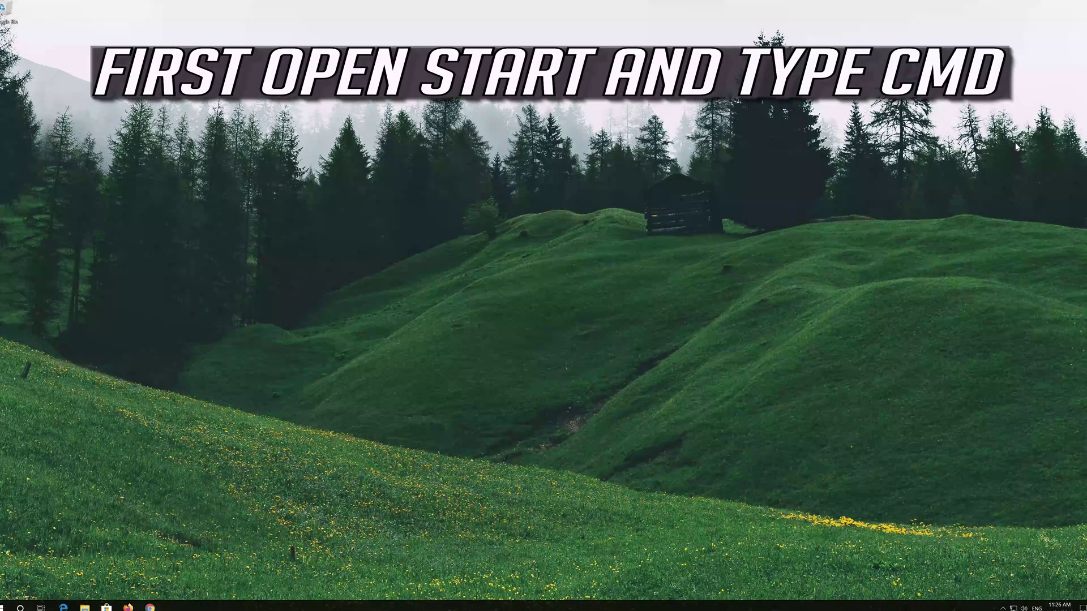
# Open Command Prompt as administrator, allow it to make changes, and enlarge its window near the middle of the desktop
pyautogui.press('super')
pyautogui.write('cmd')
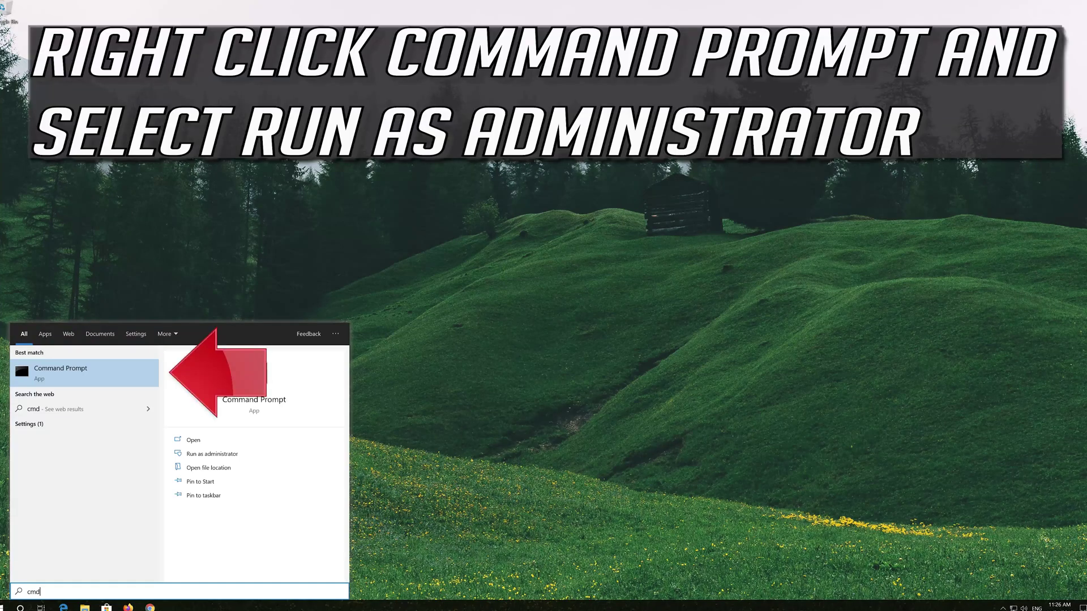
pyautogui.rightClick(103, 381)
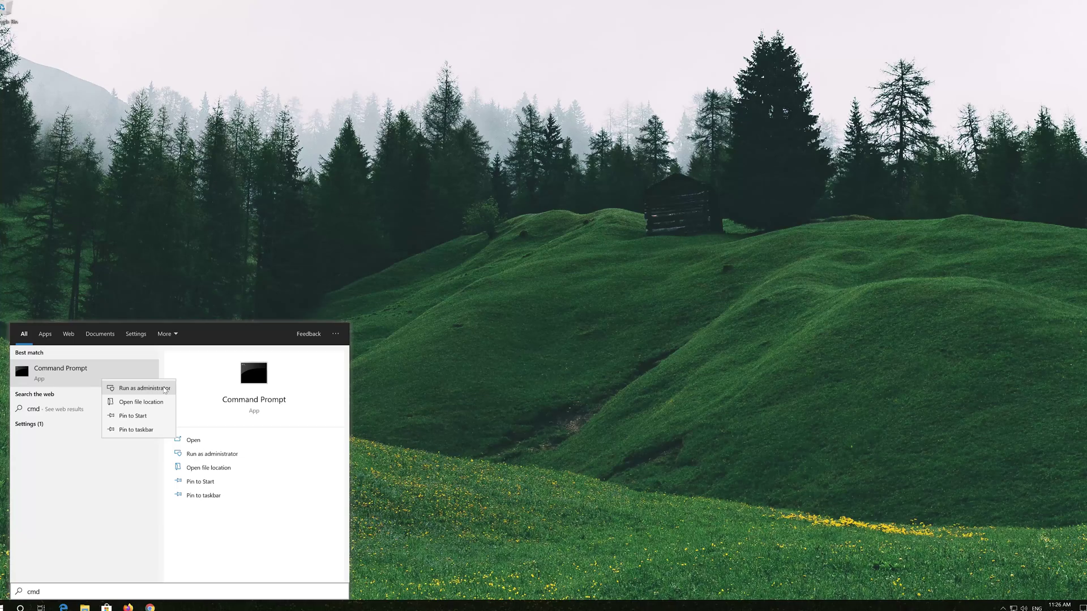
pyautogui.click(166, 388)
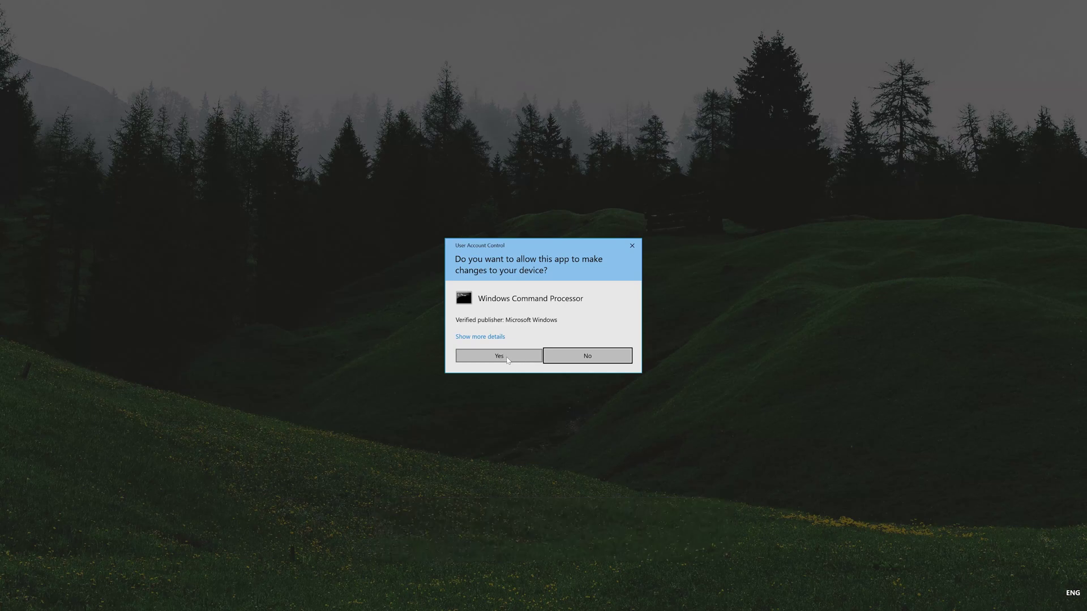
pyautogui.click(499, 355)
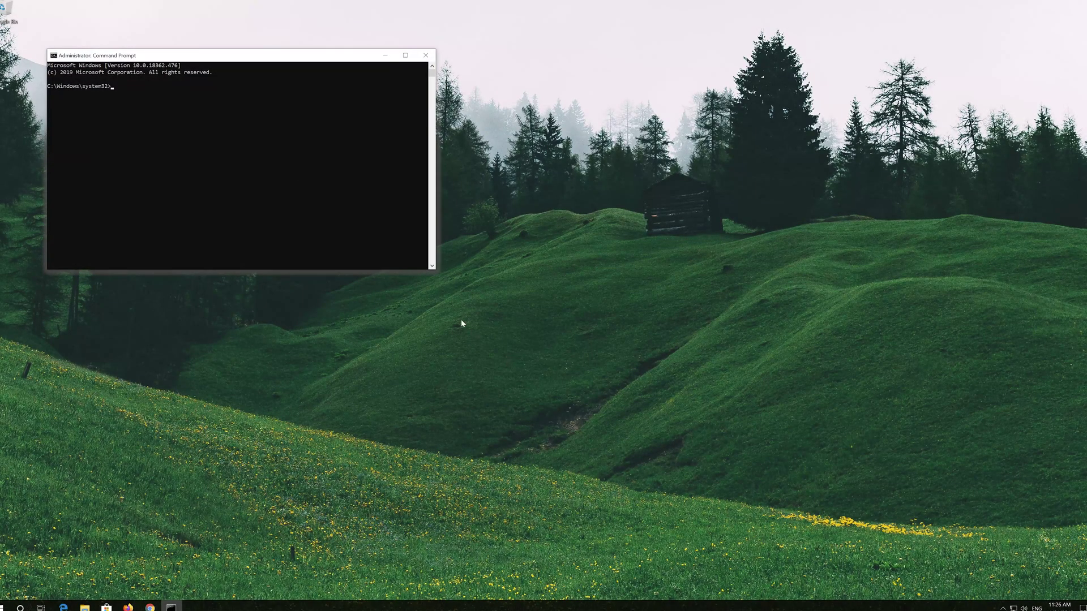
pyautogui.moveTo(324, 58); pyautogui.dragTo(581, 175)
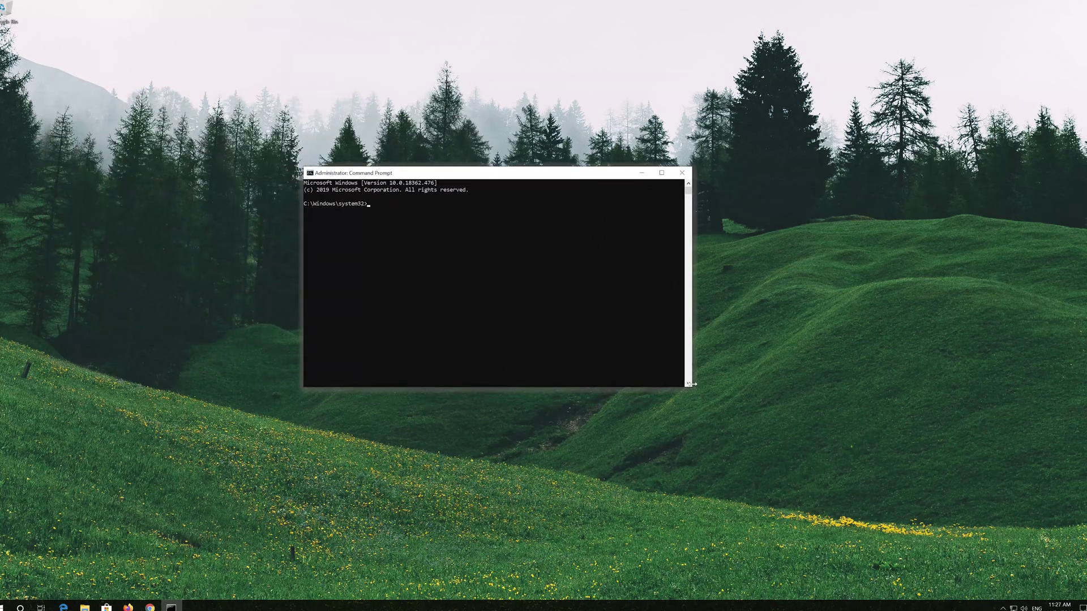
pyautogui.moveTo(691, 389); pyautogui.dragTo(757, 412)
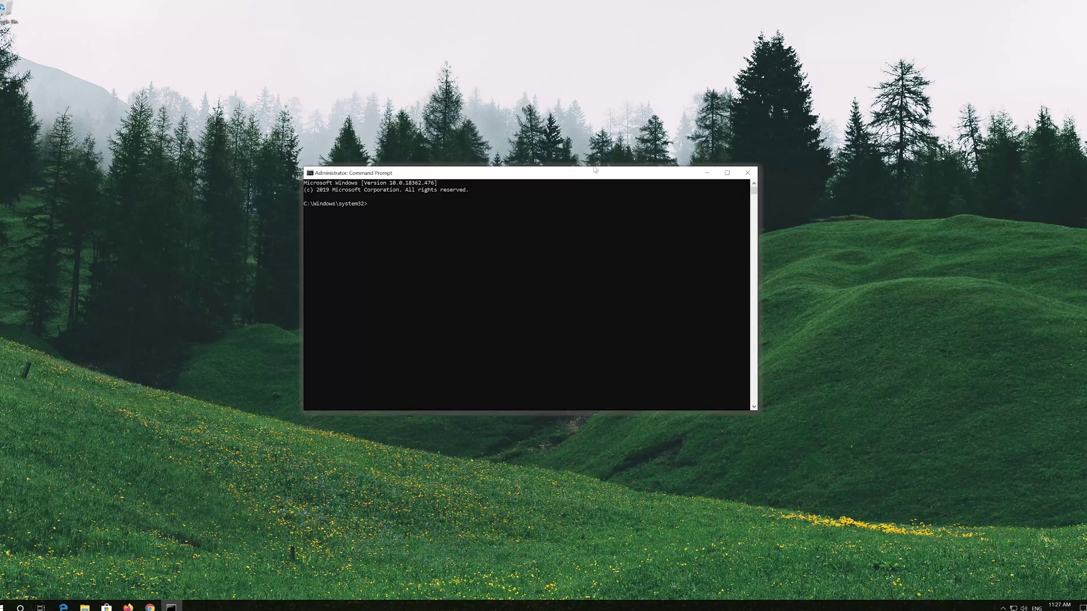
pyautogui.moveTo(598, 177); pyautogui.dragTo(609, 163)
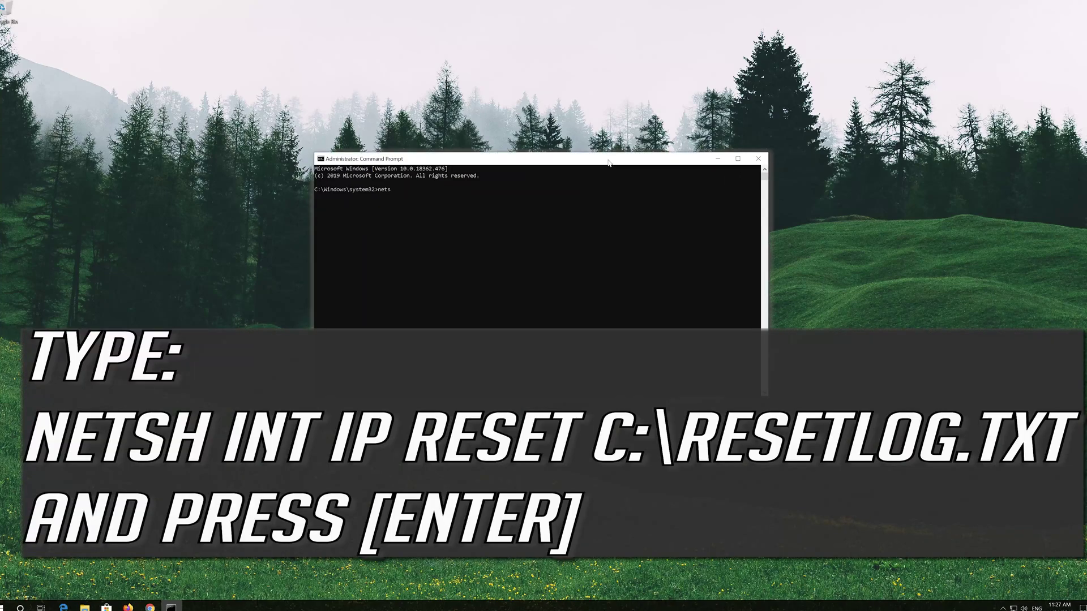
# Run netsh int ip reset C:\resetlog.txt and netsh winsock reset to reset the IP stack and the Winsock catalog
pyautogui.write('int ip reset C:\\resetlog.txt')
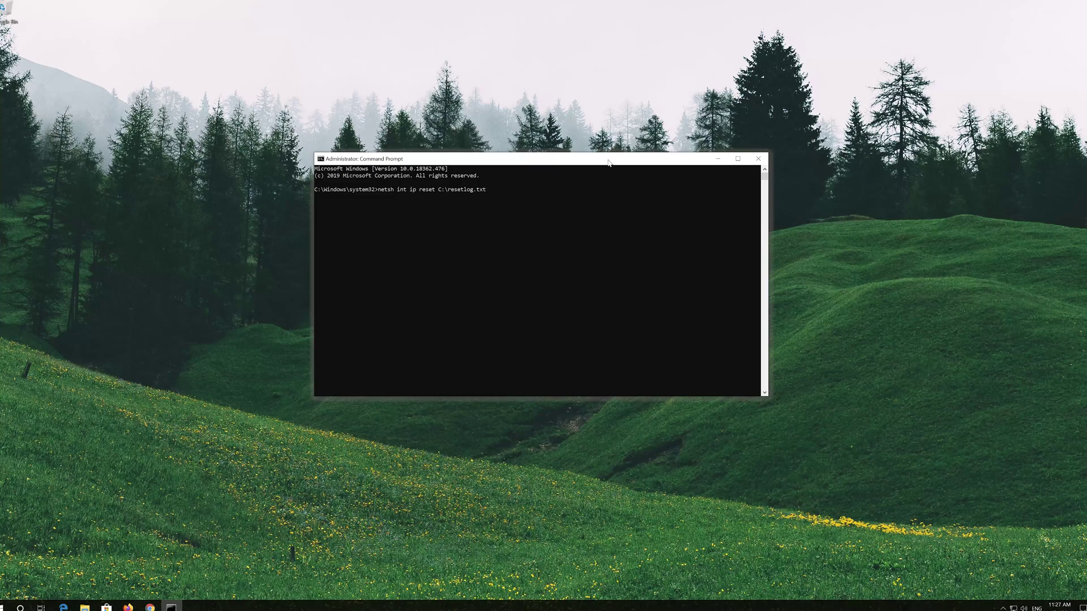
pyautogui.press('Return')
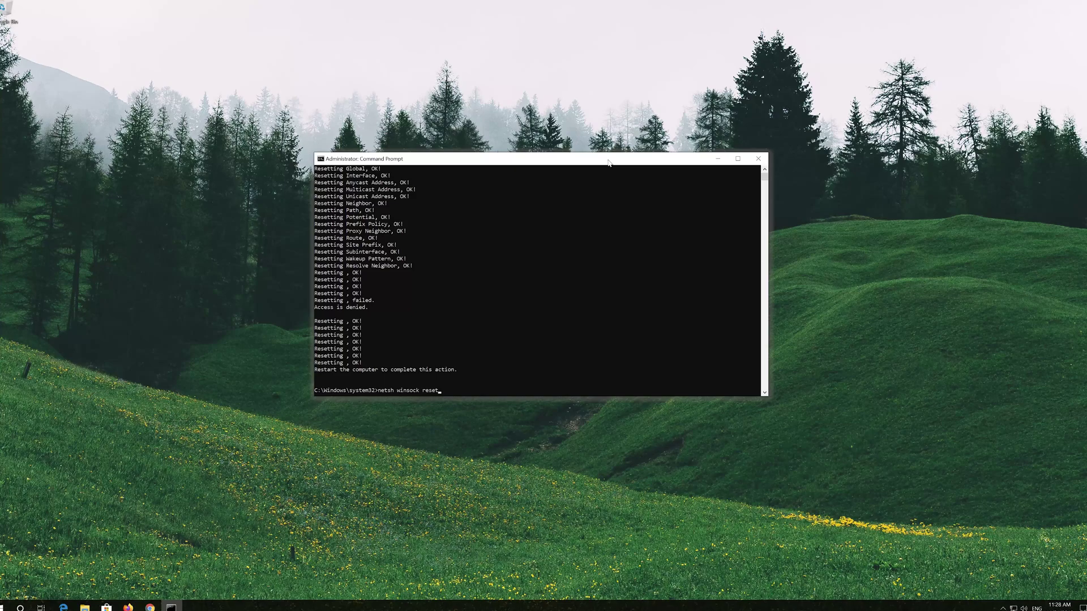
pyautogui.press('Return')
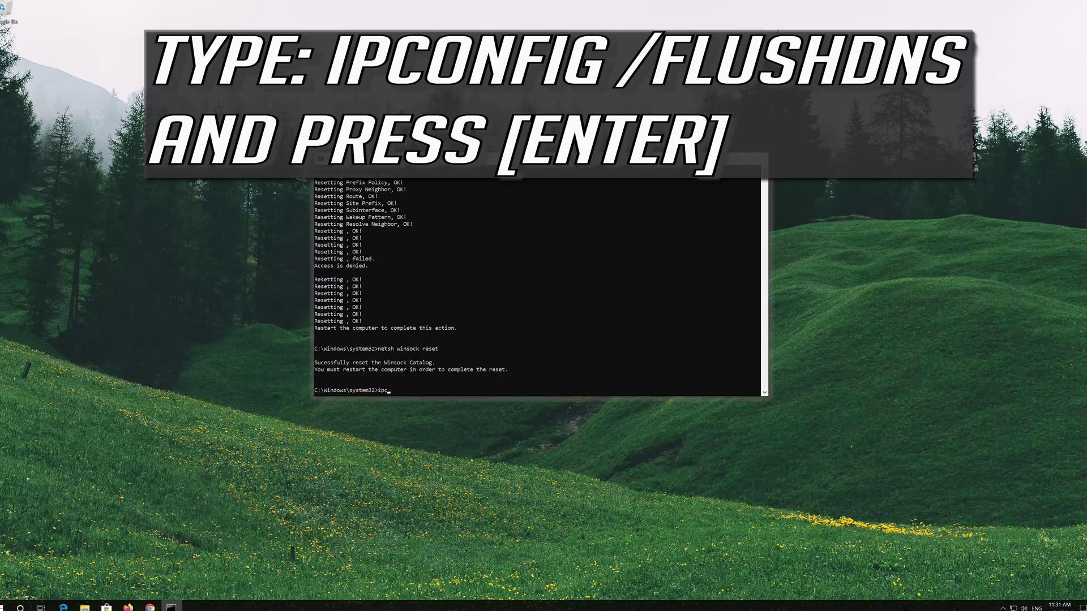
# Flush the DNS cache with ipconfig /flushdns and end the Command Prompt session with exit
pyautogui.write('ipconfig /flushdns')
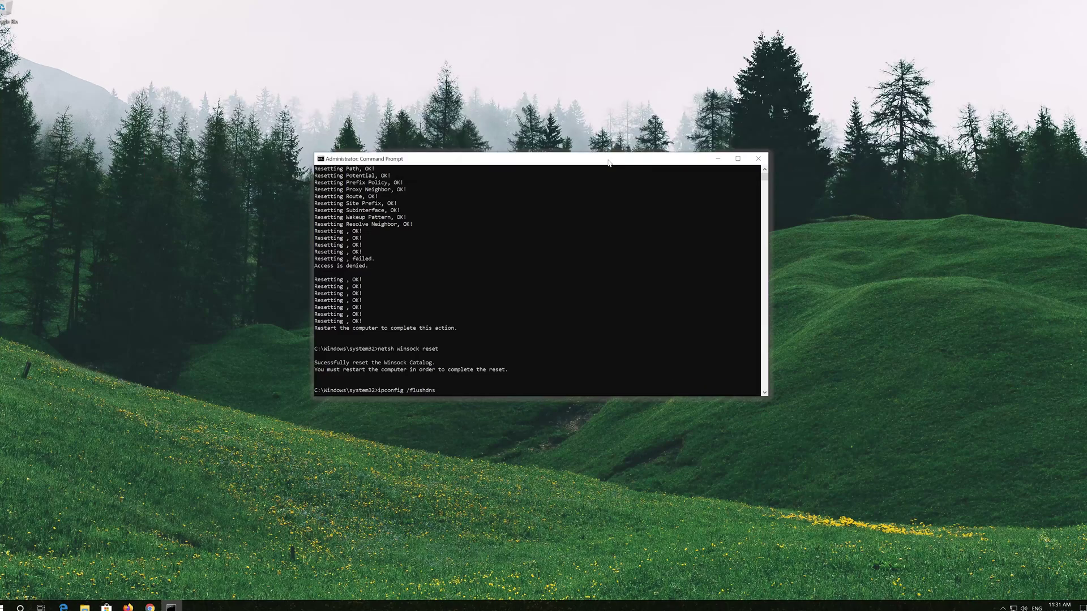
pyautogui.press('Return')
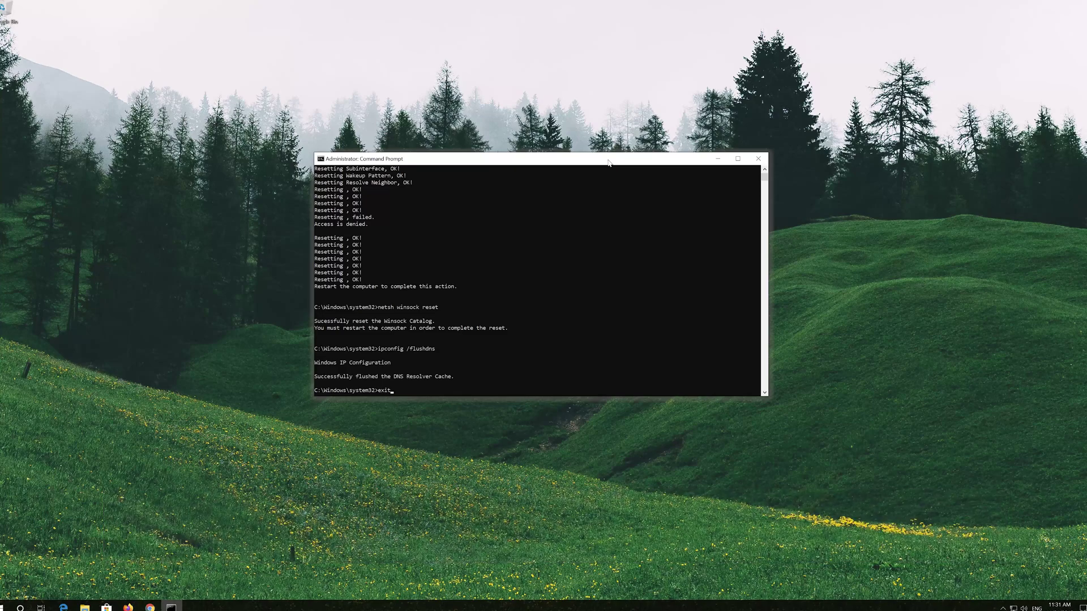
pyautogui.press('Return')
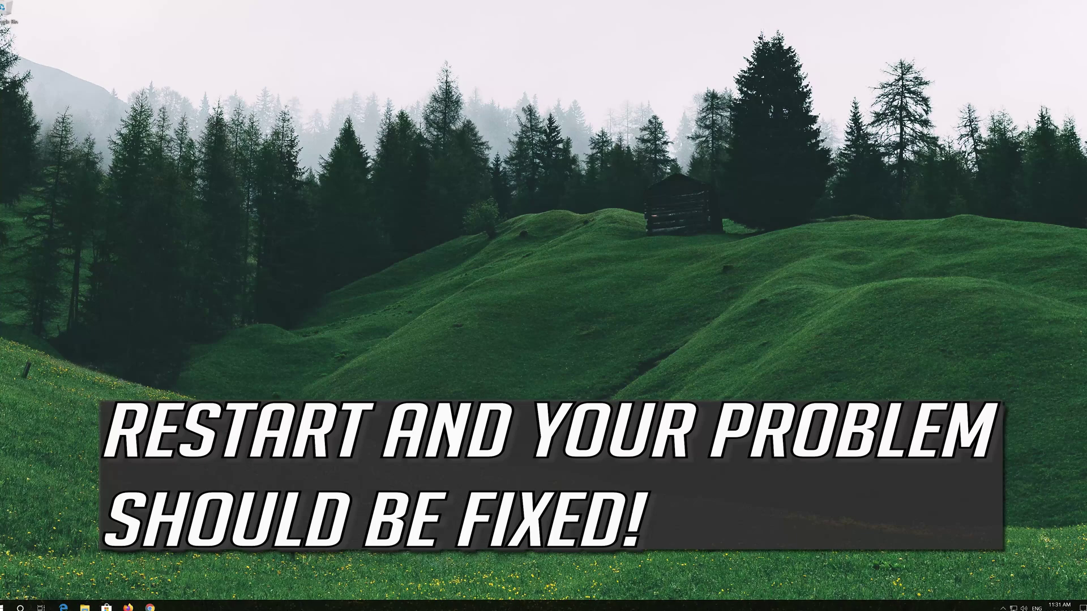
# Restart the computer
pyautogui.click(6, 605)
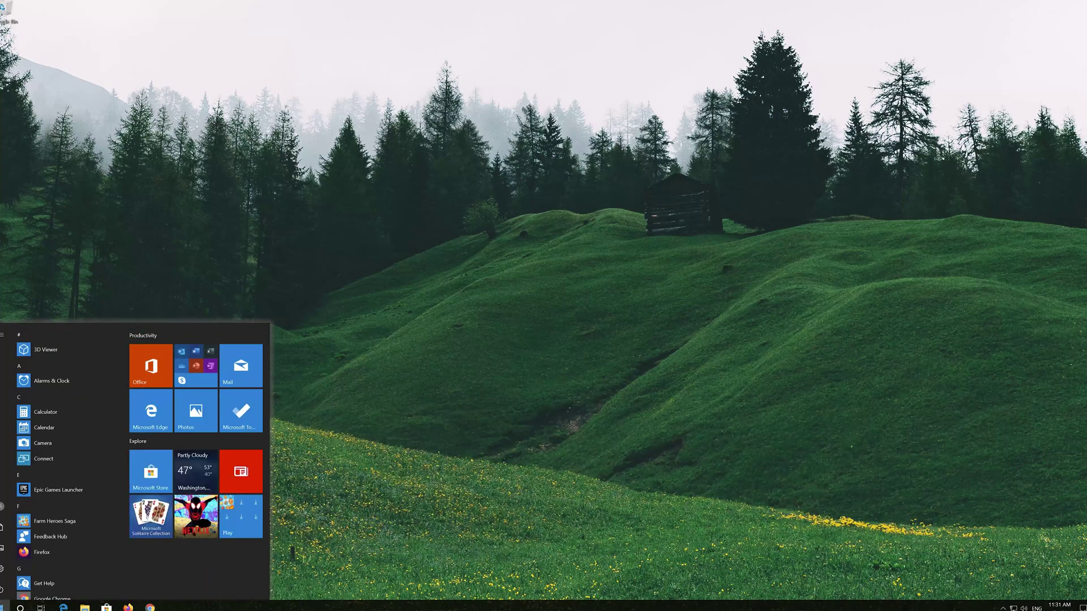
pyautogui.click(3, 589)
pyautogui.click(16, 567)
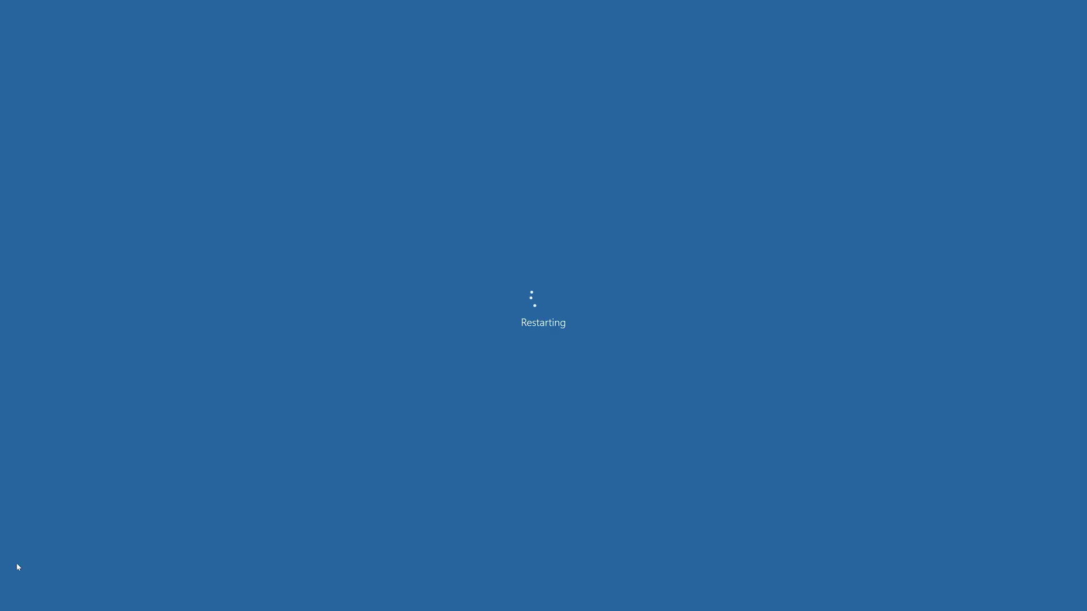
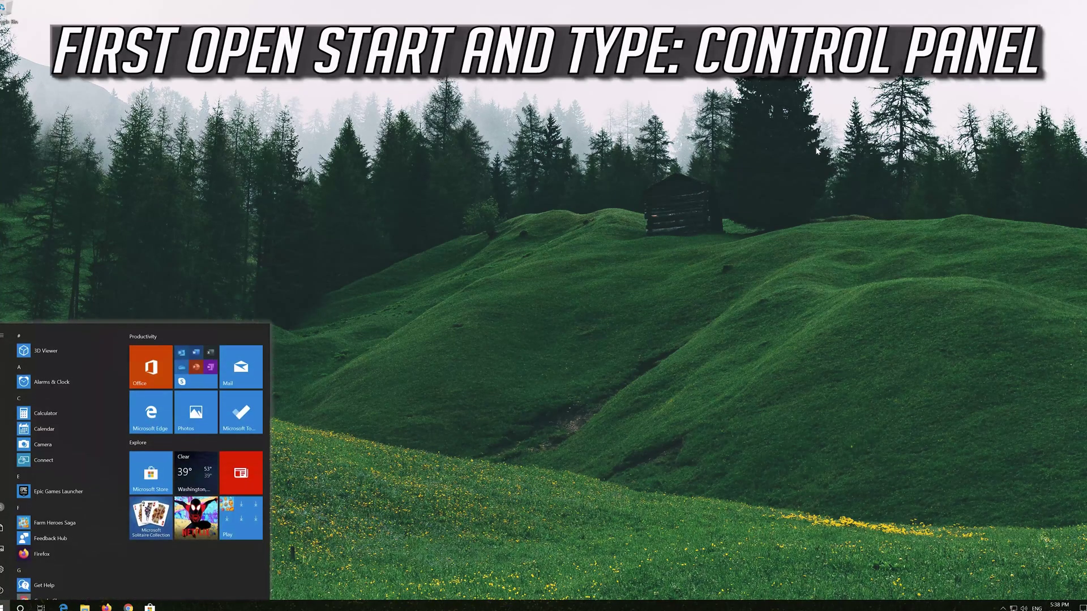
# Open Control Panel and go through Network and Internet and the Network and Sharing Center to the adapter settings
pyautogui.write('panel')
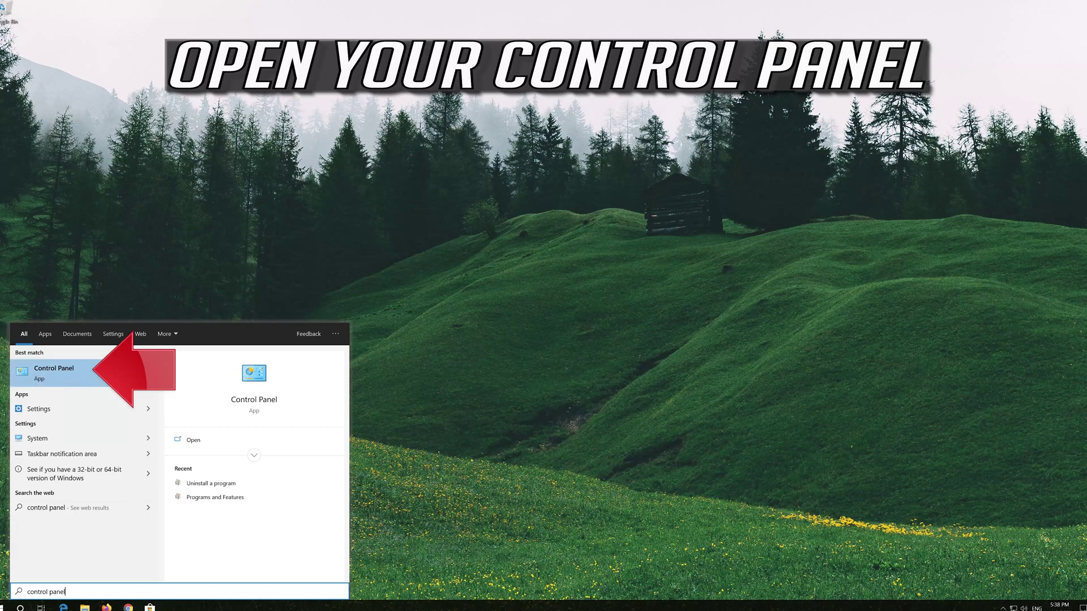
pyautogui.click(92, 375)
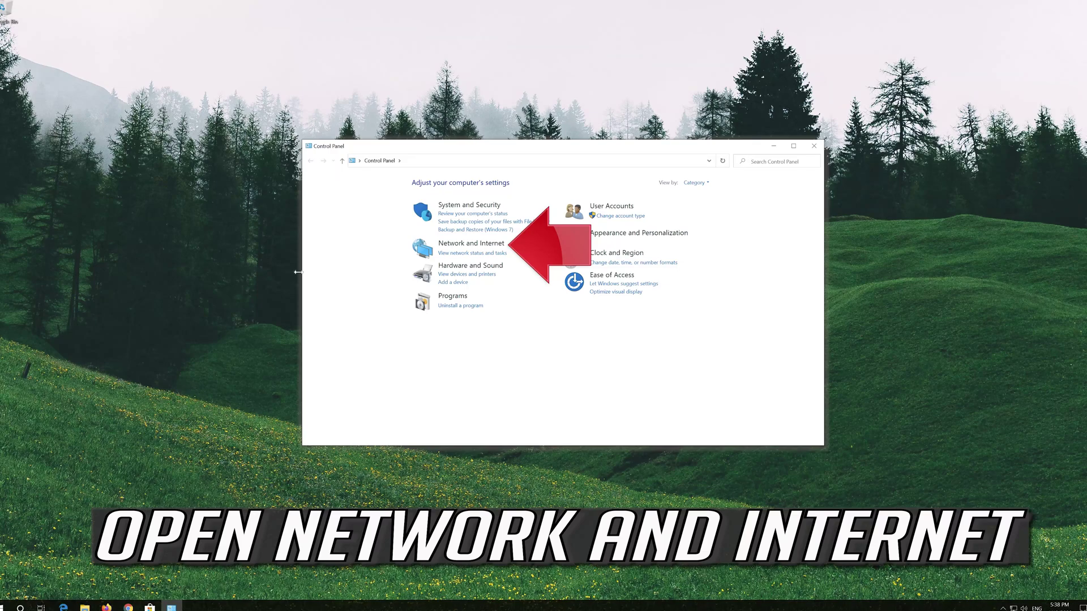
pyautogui.click(481, 245)
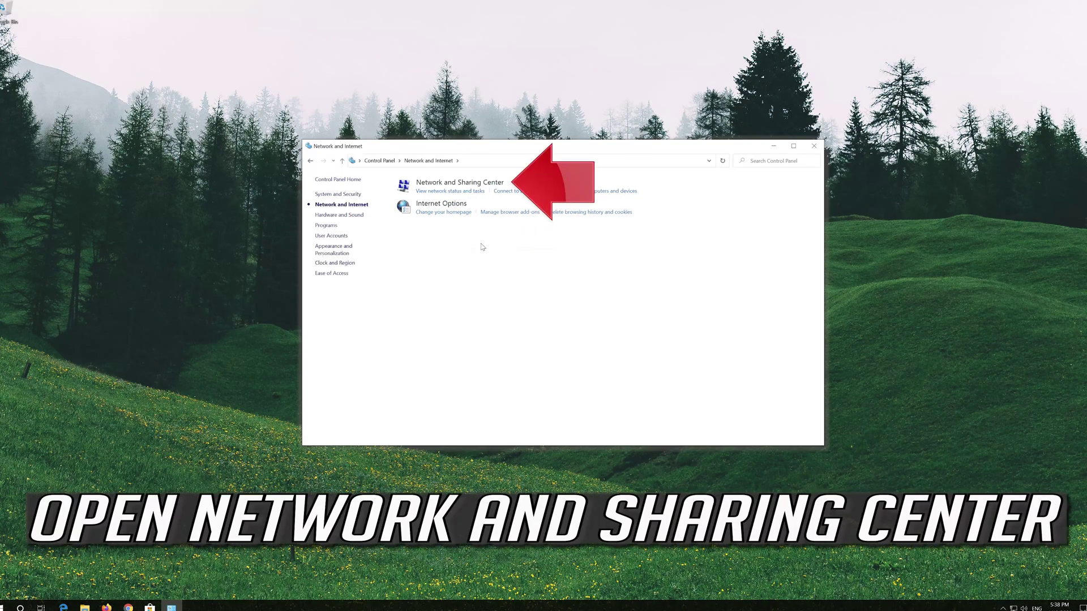
pyautogui.click(471, 184)
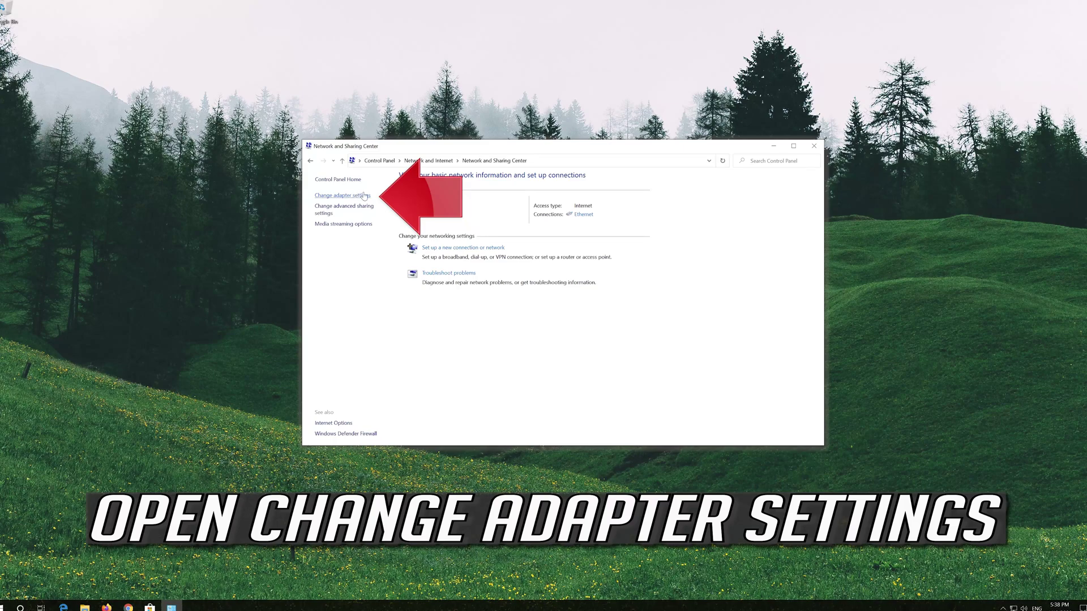
pyautogui.click(342, 196)
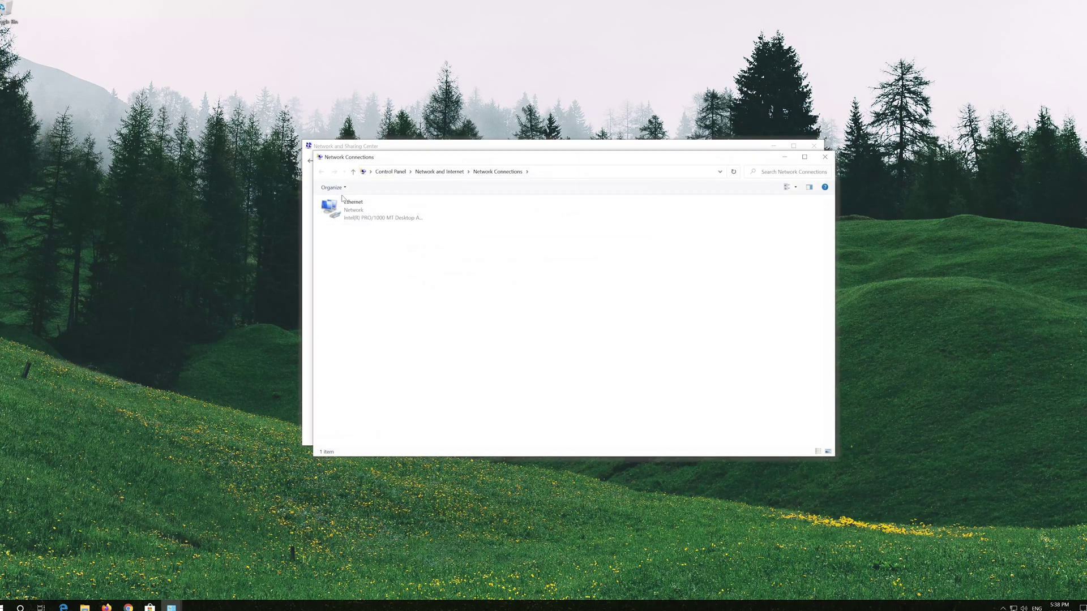
# Open the properties of the Ethernet network adapter and move the dialog clear of the adapter entry
pyautogui.click(349, 207)
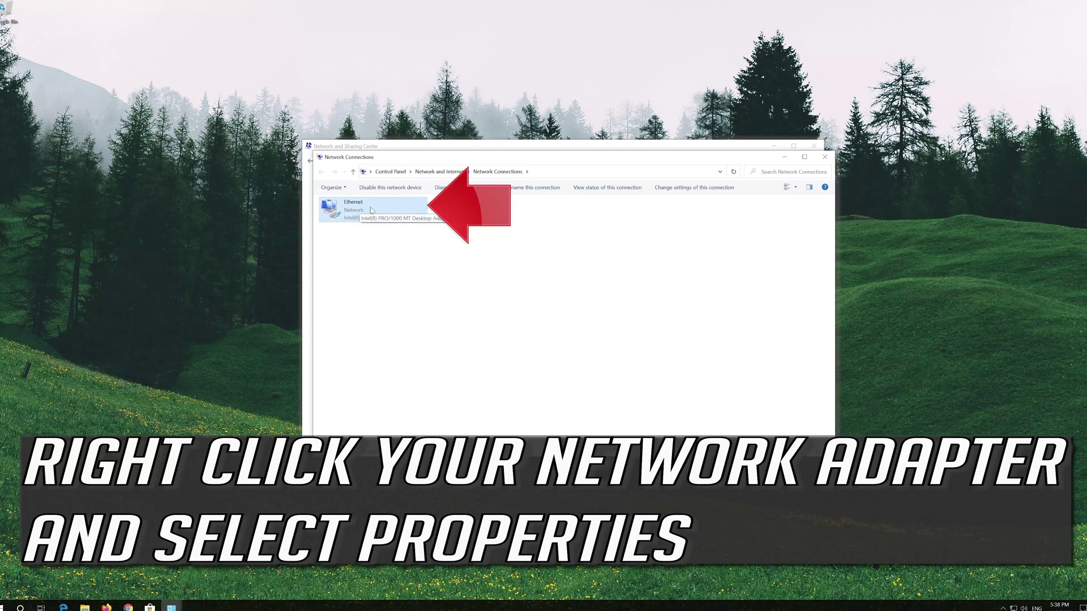
pyautogui.rightClick(371, 208)
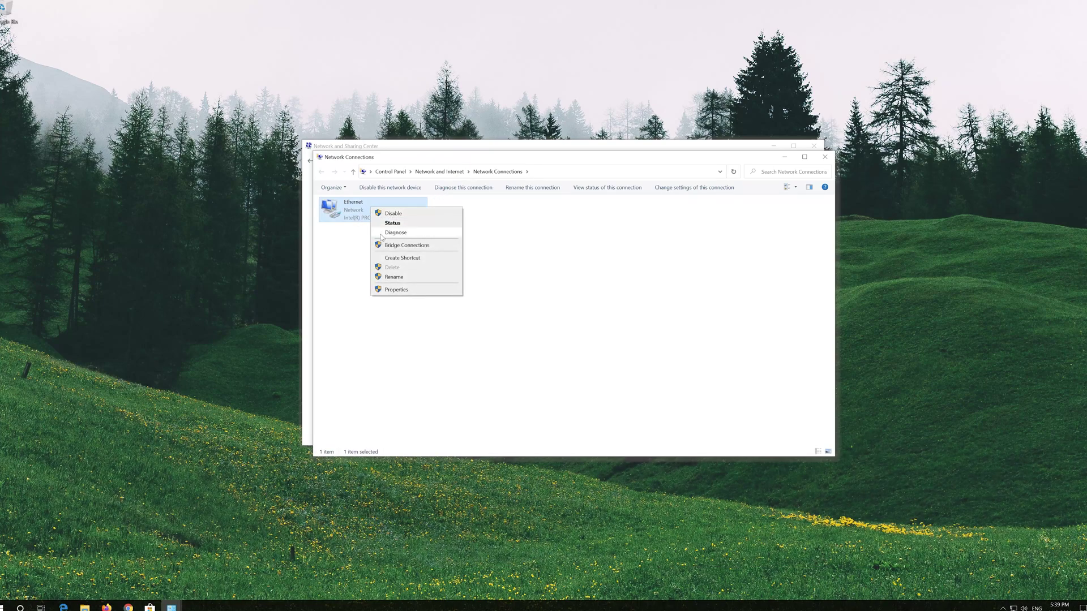
pyautogui.click(396, 290)
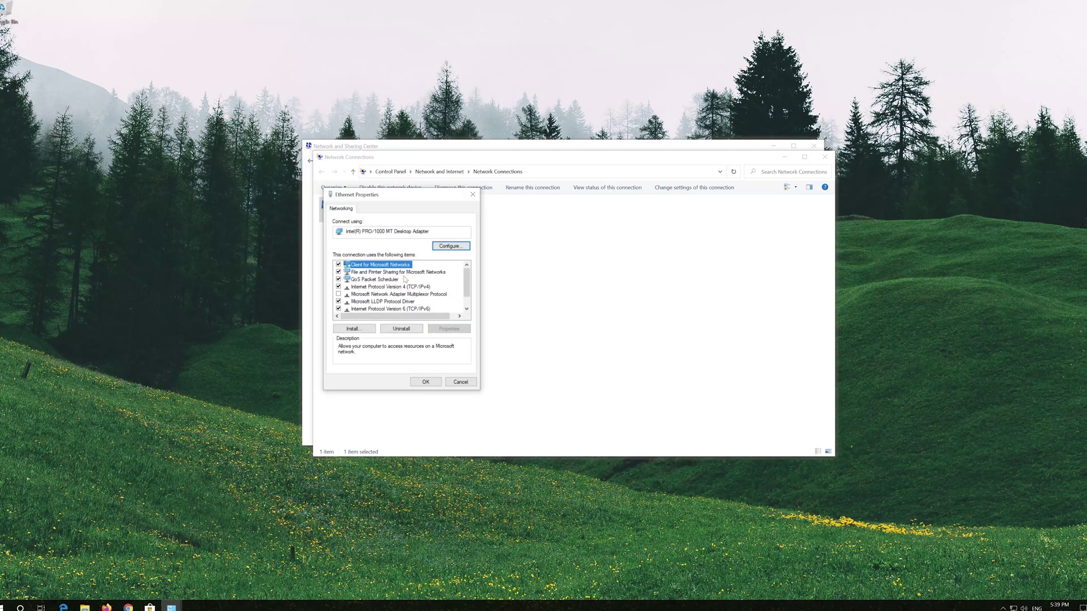
pyautogui.moveTo(400, 199); pyautogui.dragTo(571, 204)
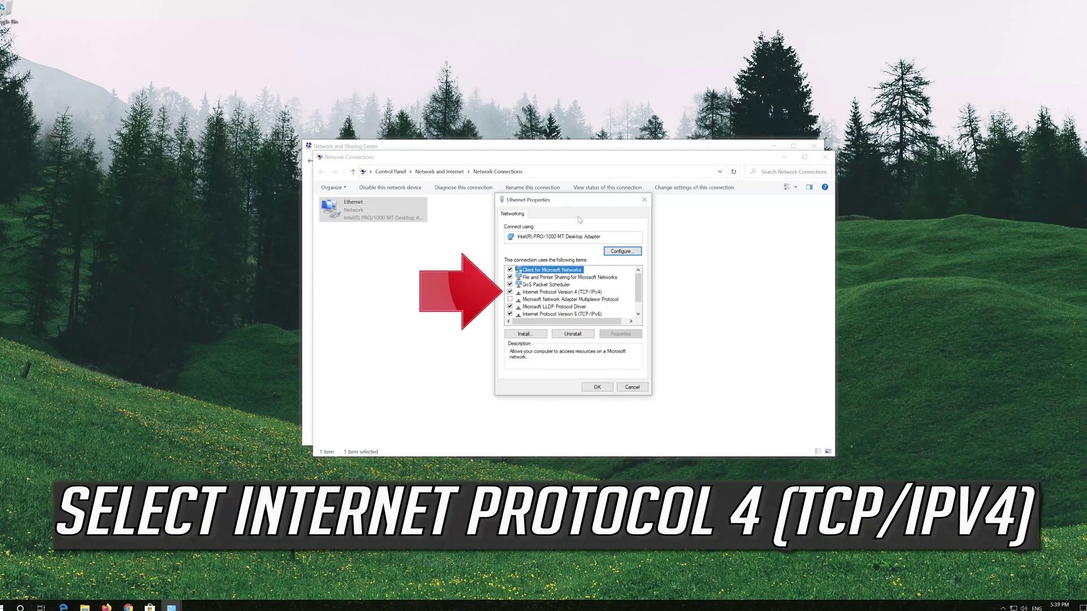
# Set the Ethernet adapter's IPv4 DNS servers to preferred 1.1.1.1 and alternate 1.0.0.1, then save and close its properties
pyautogui.click(586, 293)
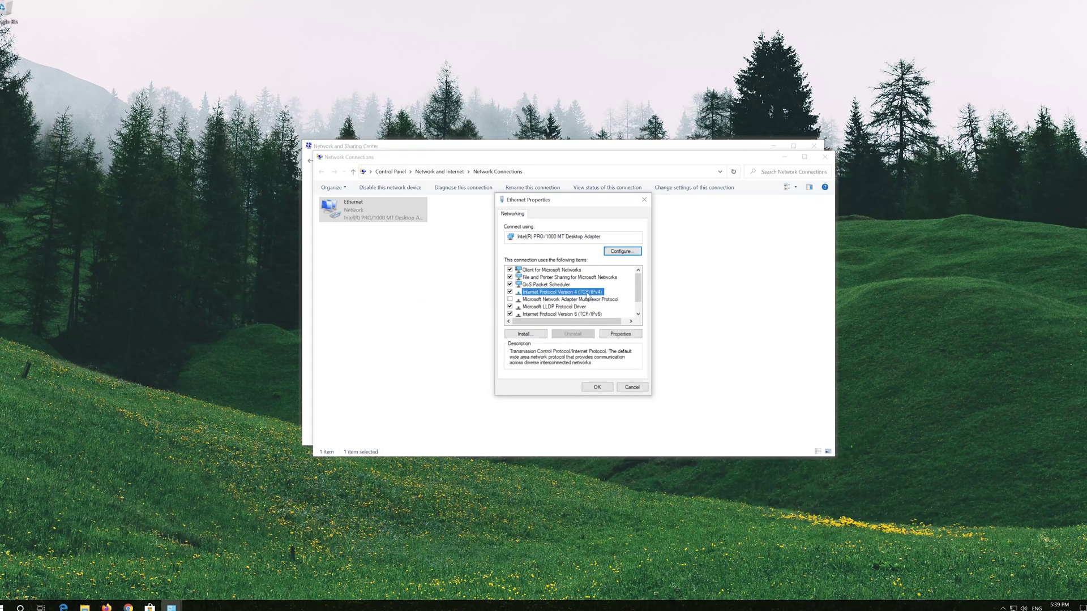
pyautogui.click(621, 334)
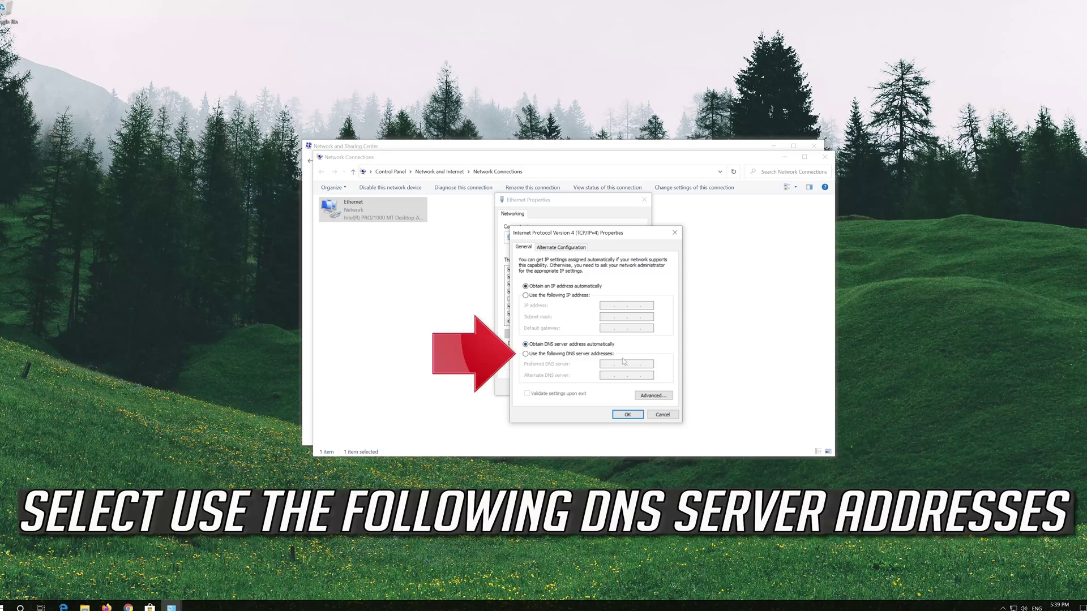
pyautogui.click(526, 354)
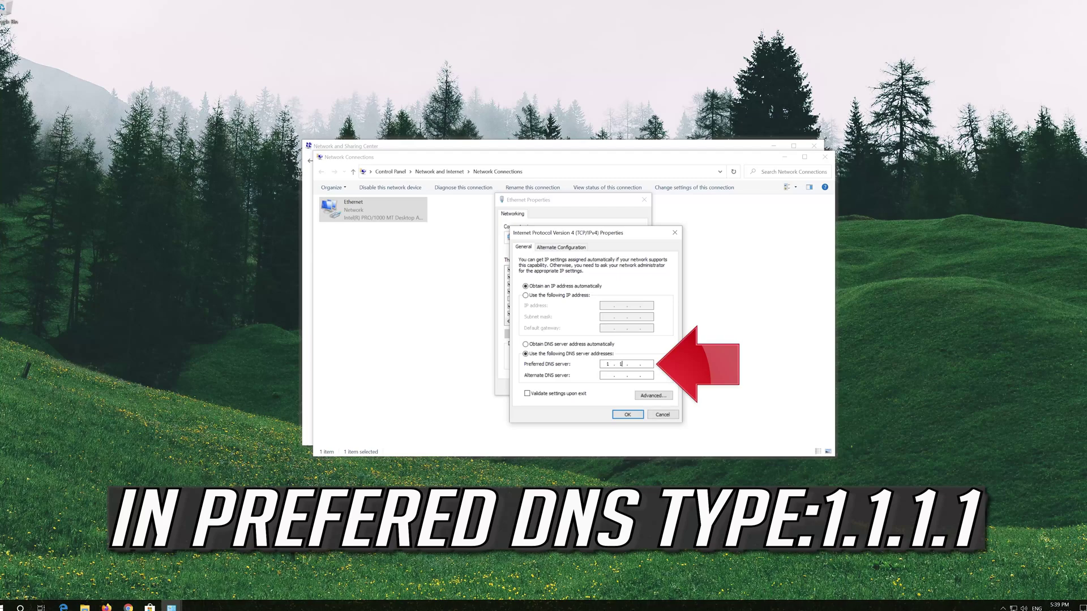
pyautogui.write('1.1.1.1')
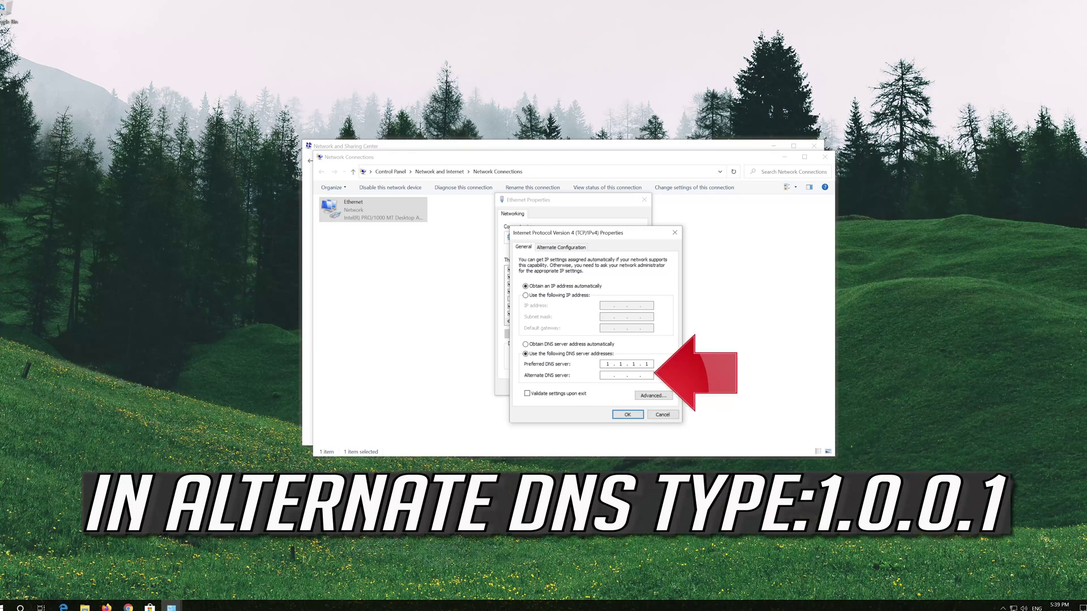
pyautogui.click(607, 374)
pyautogui.write('1.0.')
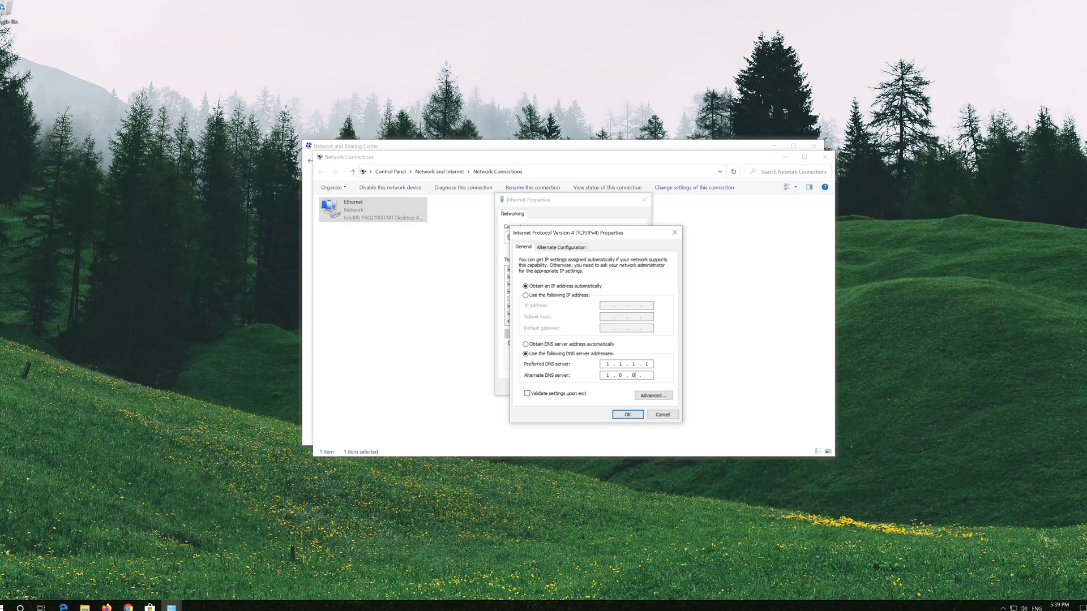
pyautogui.write('0.1')
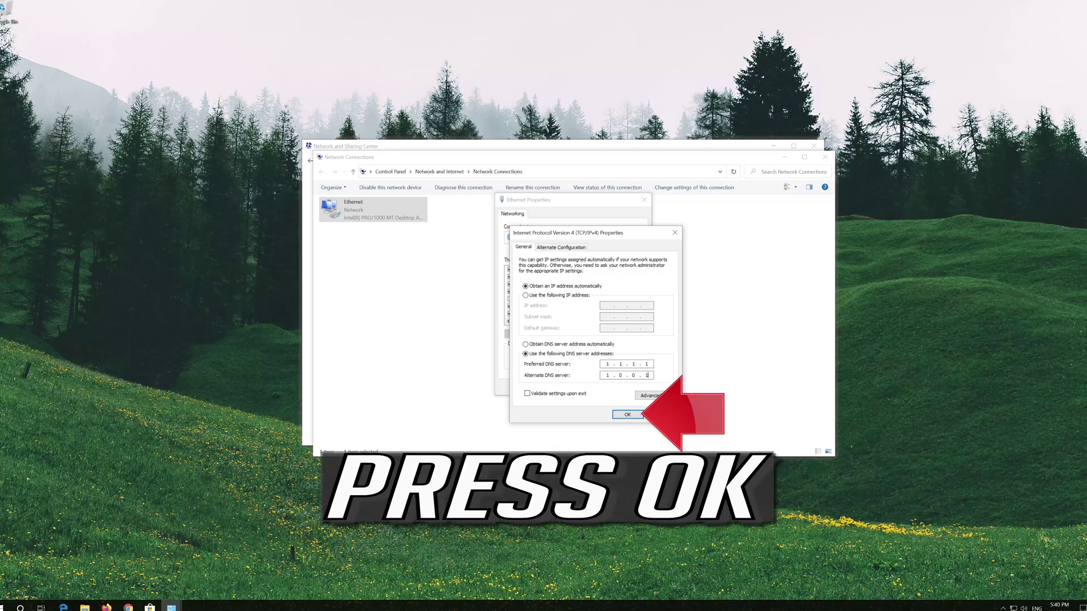
pyautogui.click(628, 414)
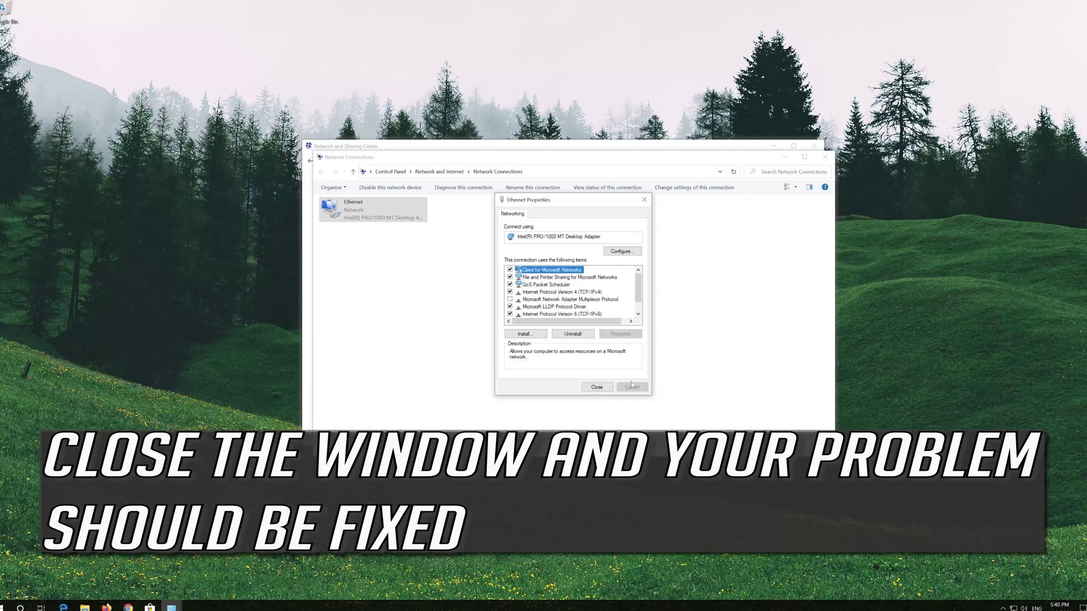
pyautogui.click(596, 388)
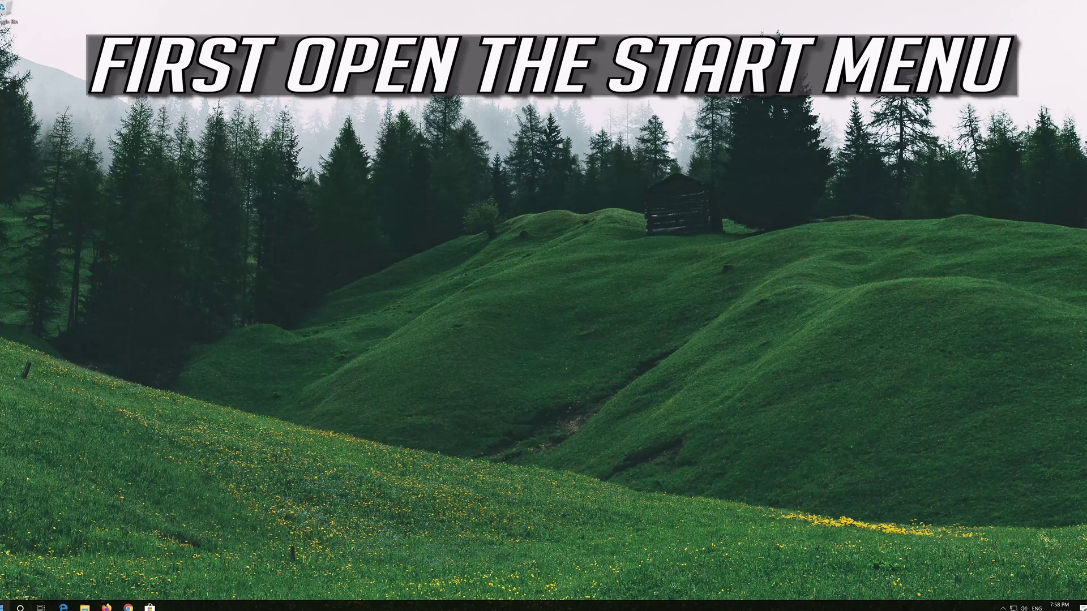
# Open Windows Settings and go to the Network reset page under Network & Internet
pyautogui.click(5, 605)
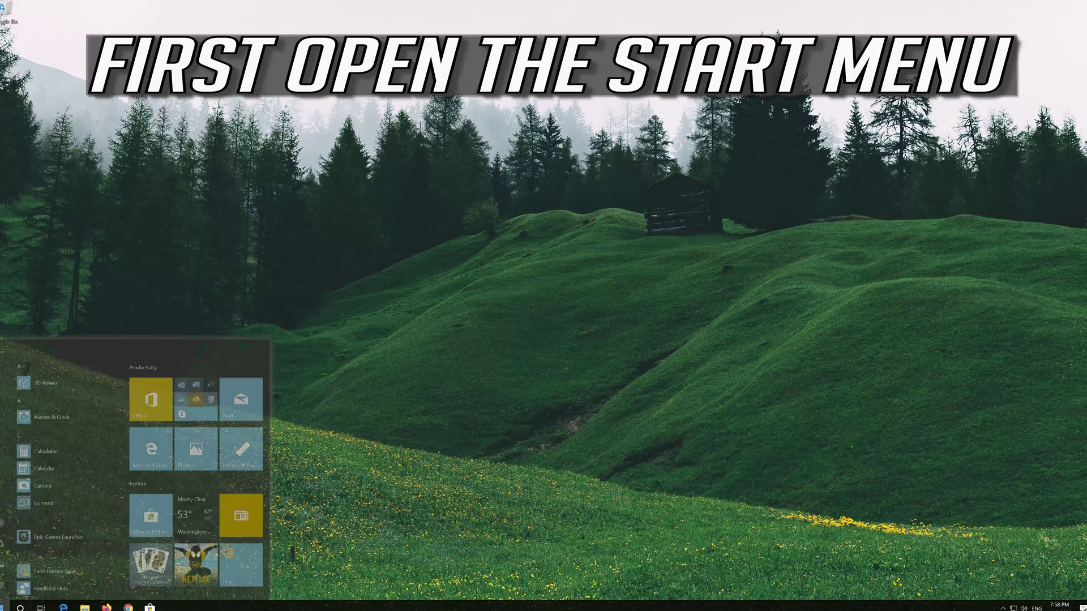
pyautogui.moveTo(8, 567)
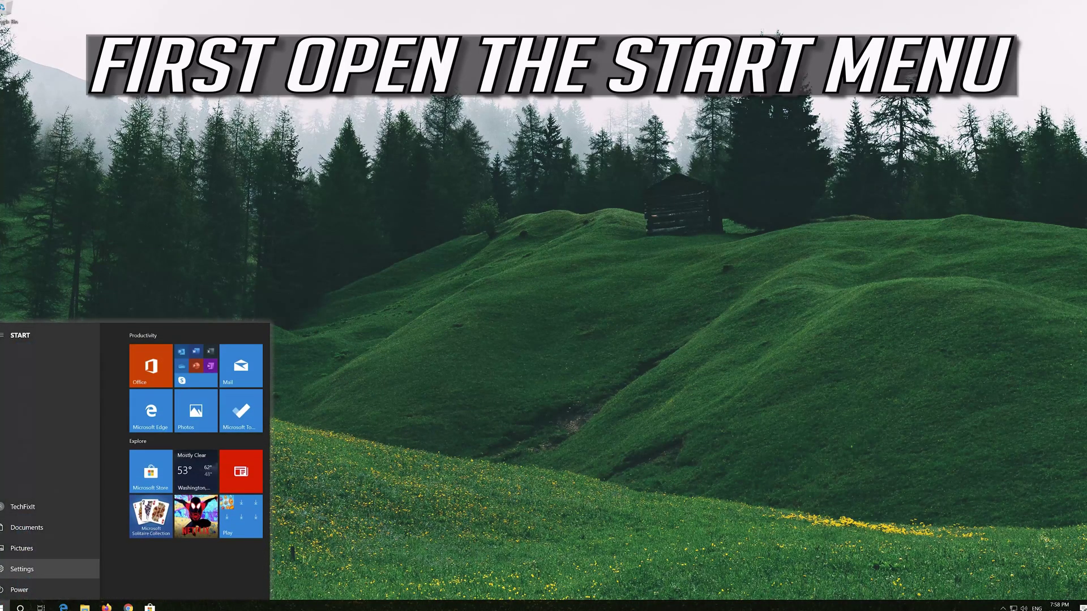
pyautogui.click(26, 572)
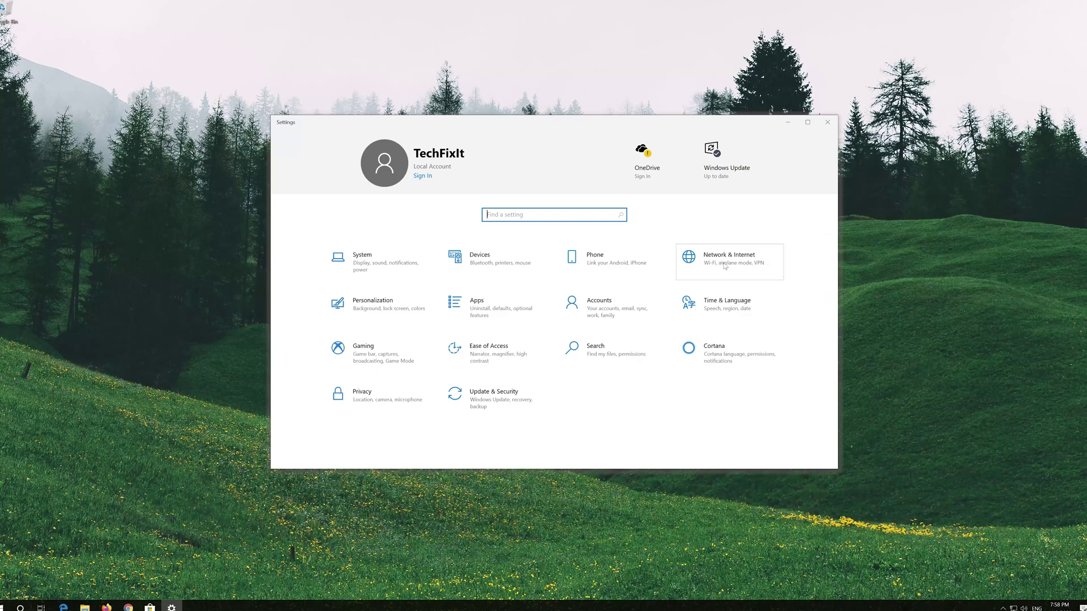
pyautogui.click(727, 263)
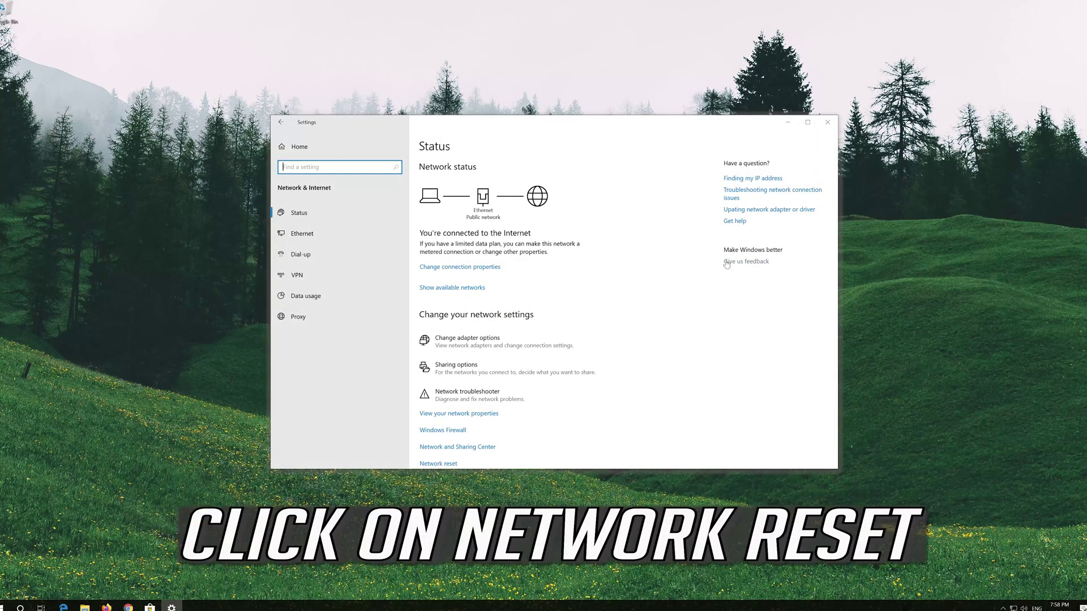
pyautogui.scroll(-1, 522, 304)
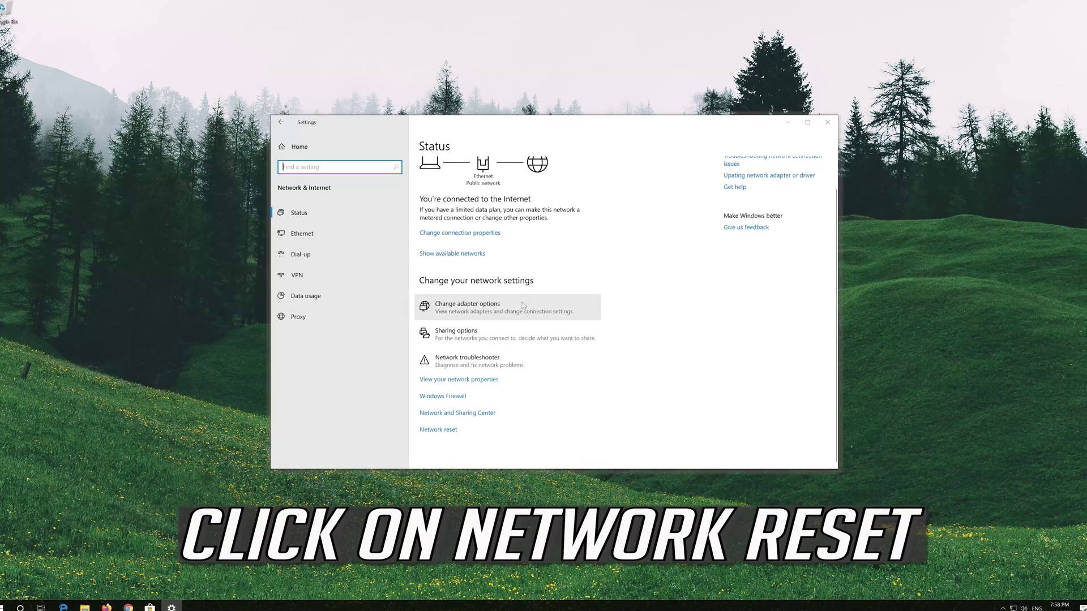
pyautogui.click(452, 430)
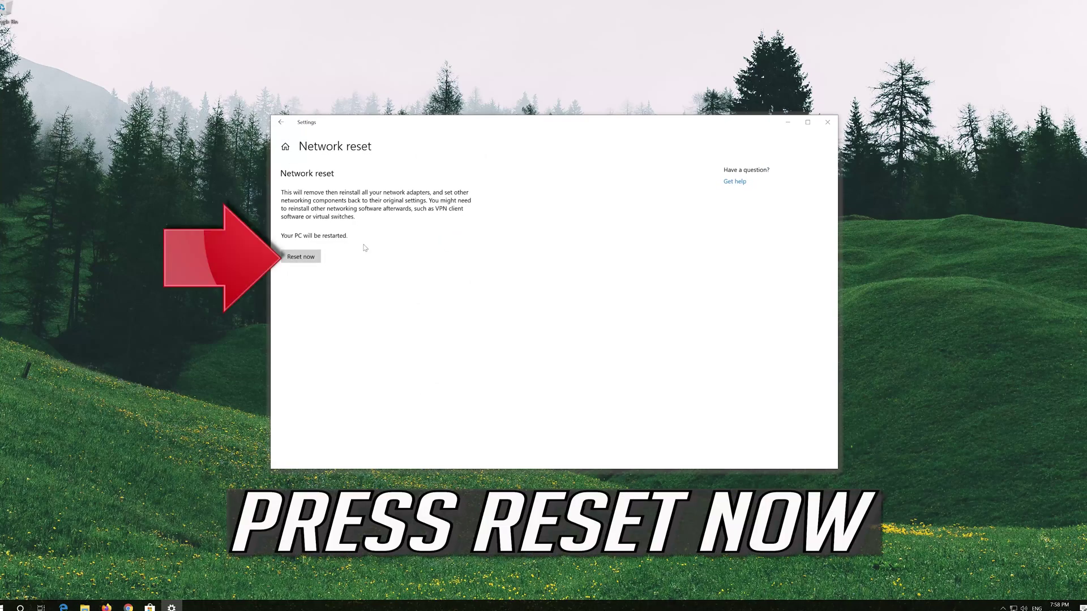
# Reset all network settings, confirm the reset, dismiss the sign-out notice and close Settings
pyautogui.click(294, 258)
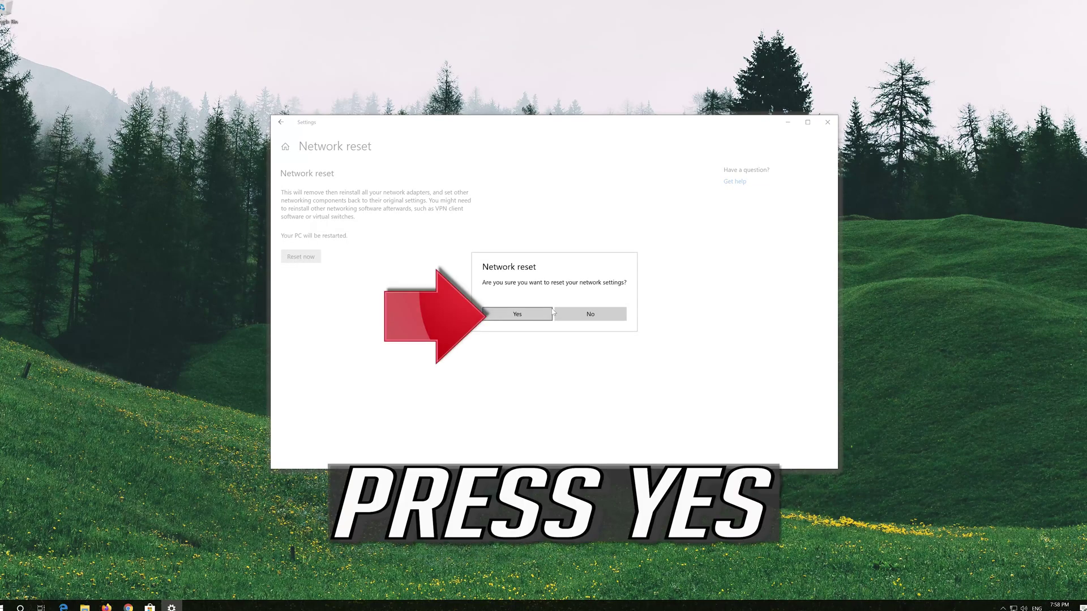
pyautogui.click(516, 315)
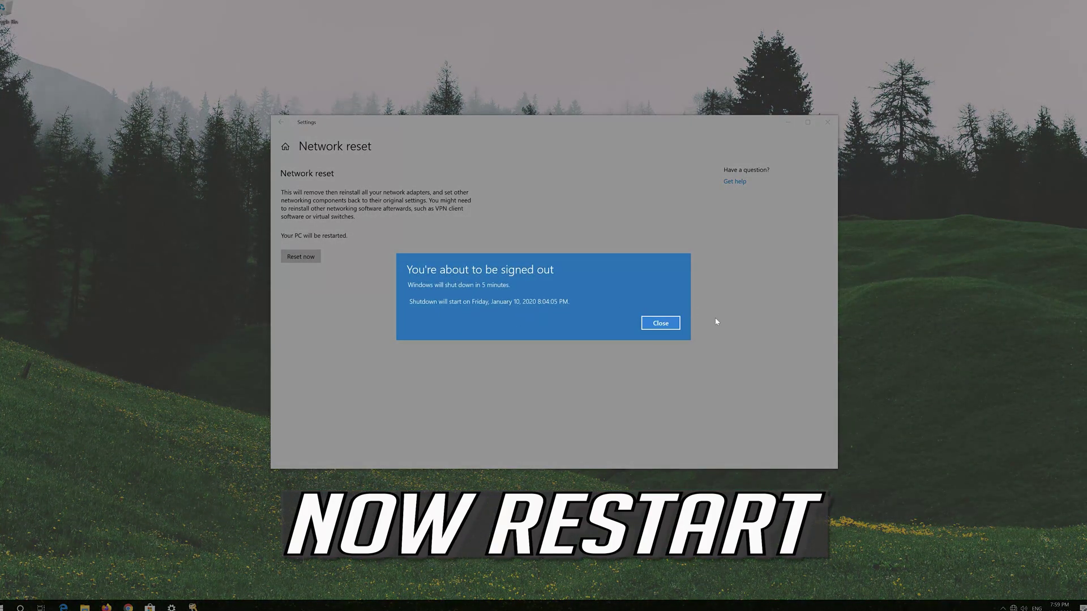
pyautogui.click(676, 323)
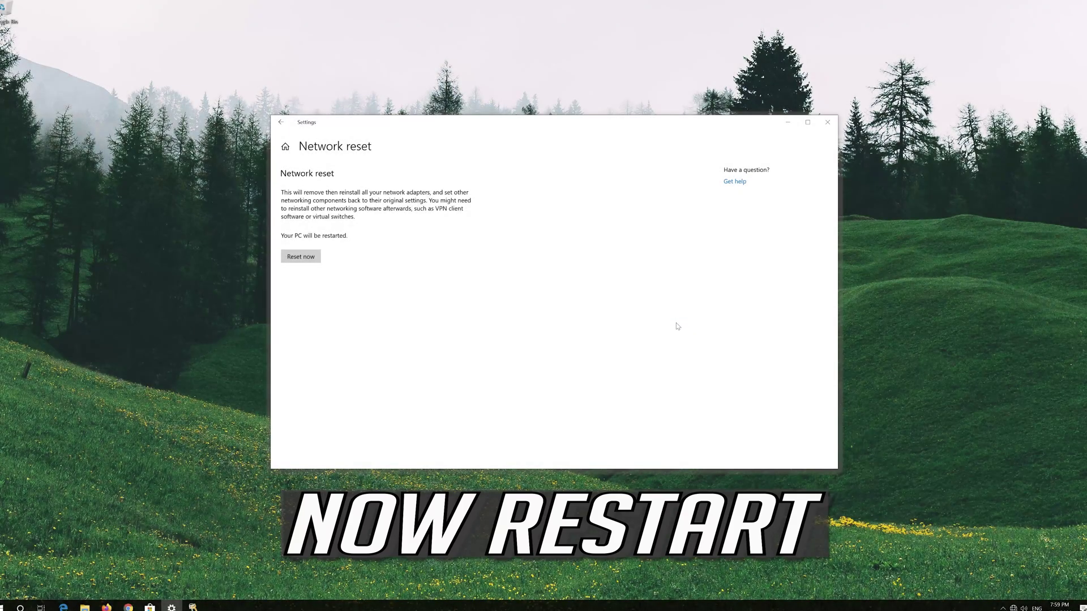
pyautogui.click(828, 123)
# Restart the computer and allow the PC to be discoverable on the network after it starts up
pyautogui.click(4, 606)
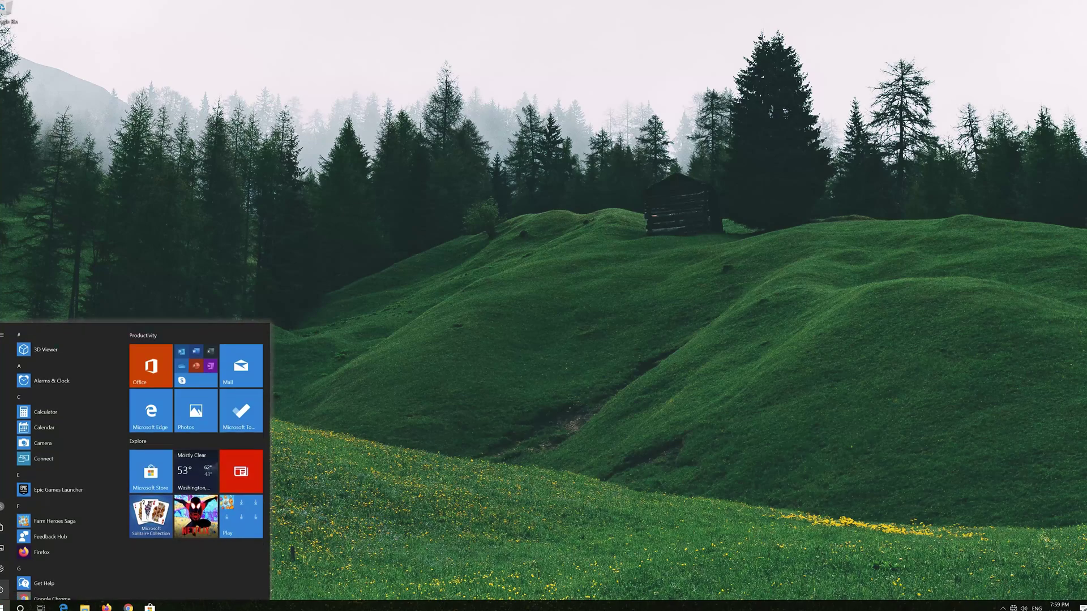
pyautogui.moveTo(6, 589)
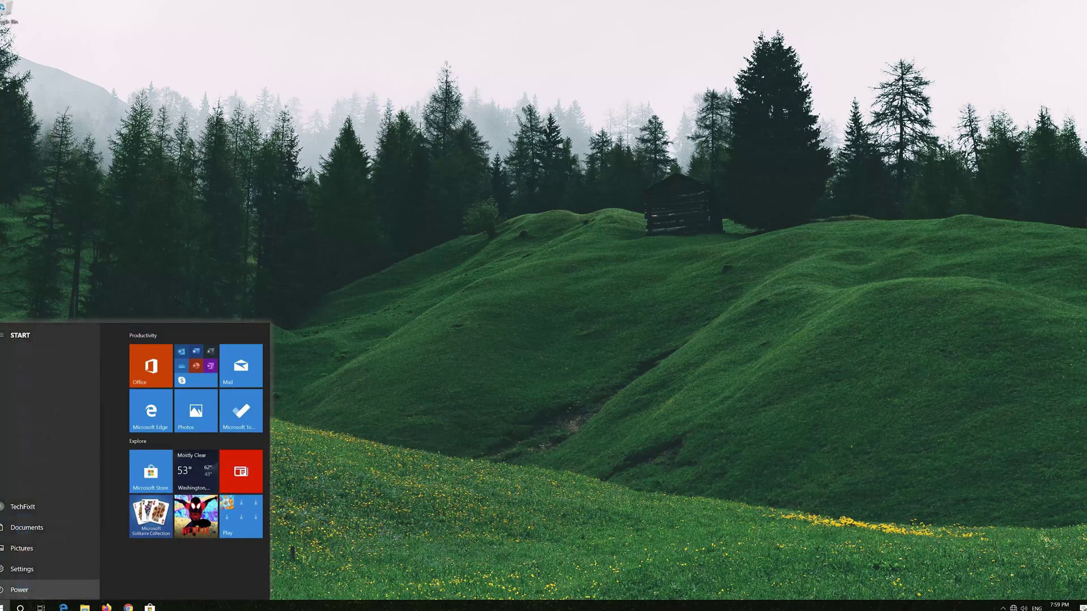
pyautogui.click(5, 588)
pyautogui.click(12, 568)
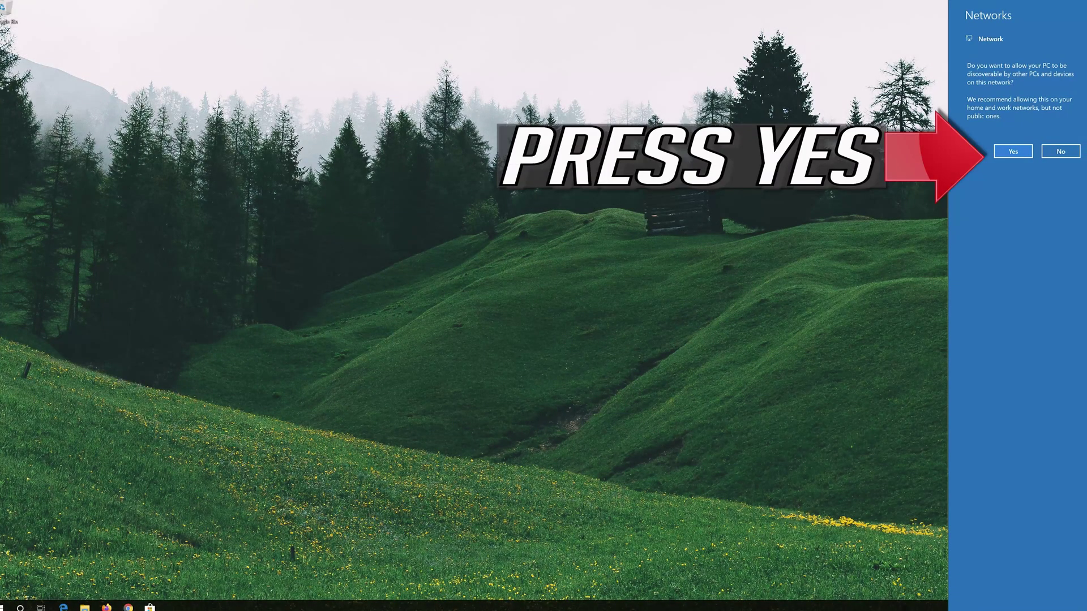
pyautogui.click(1012, 151)
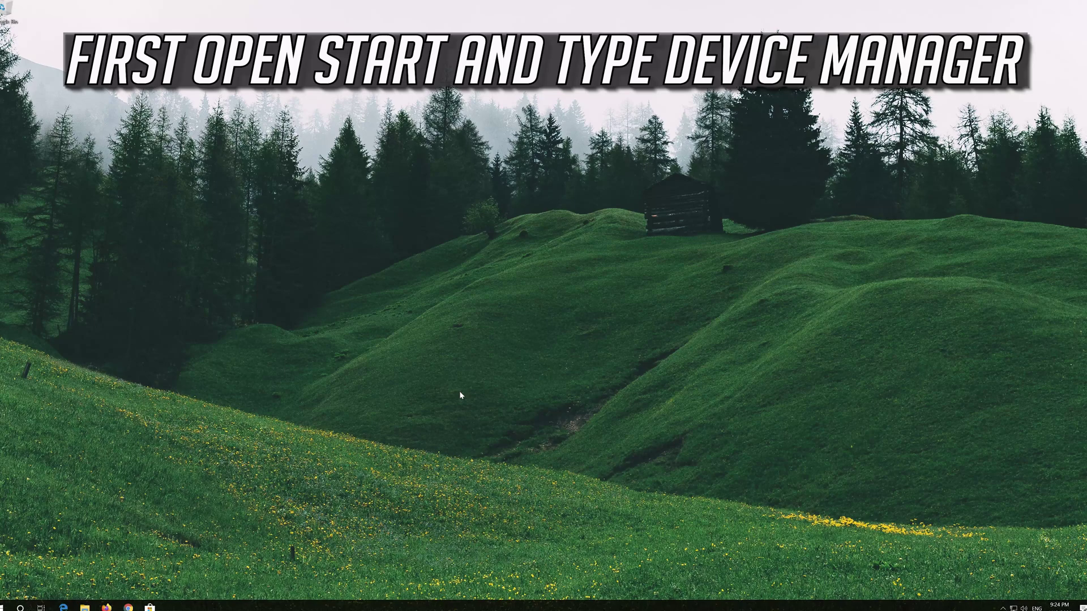
# Search for device manager, open Device Manager and move its window toward the middle of the desktop
pyautogui.press('super')
pyautogui.write('device')
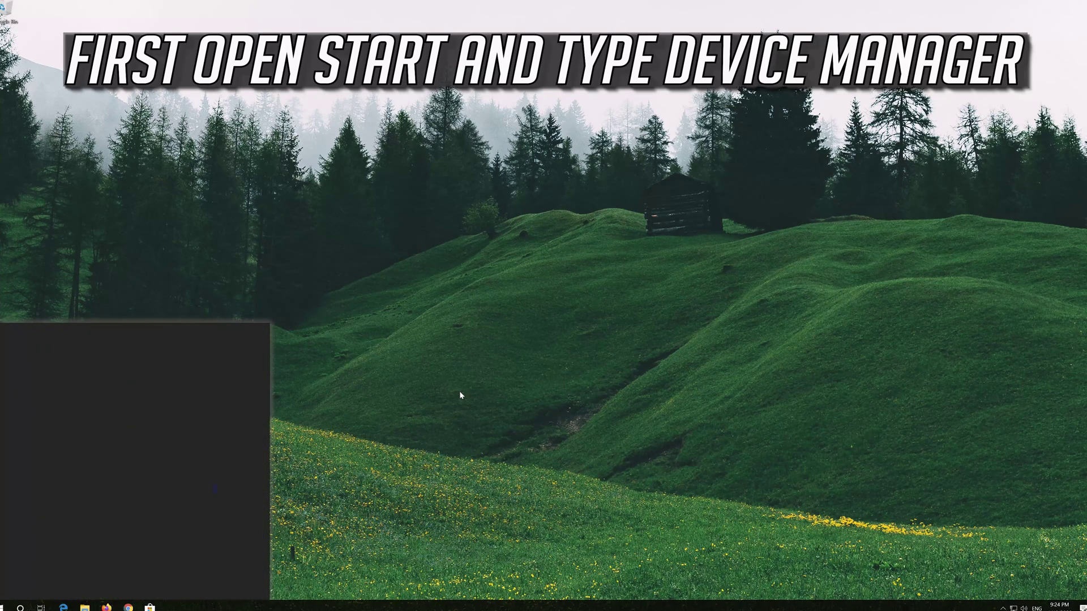
pyautogui.write(' manager')
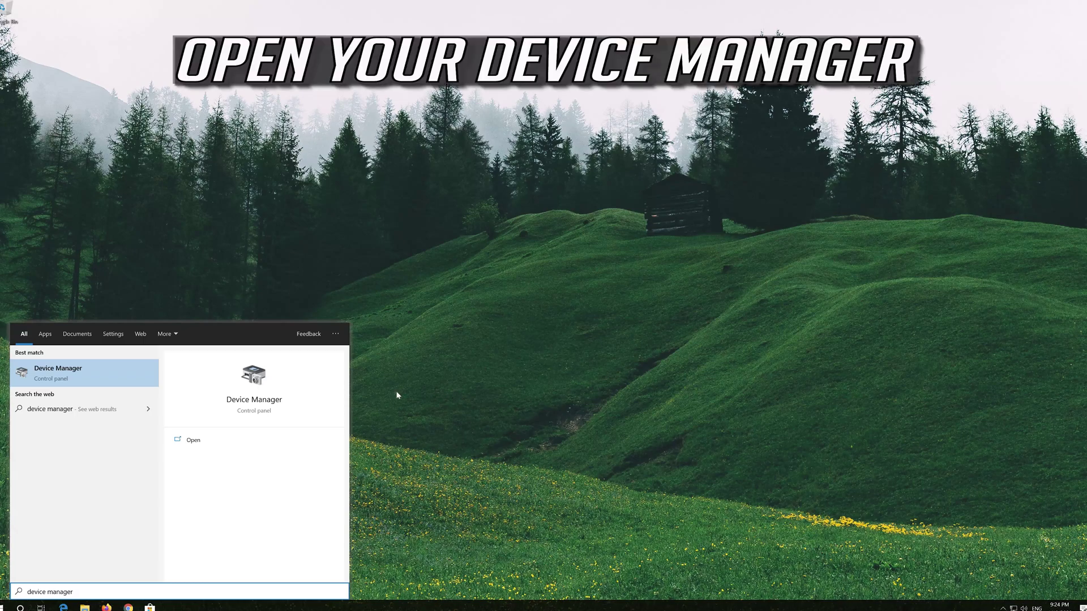
pyautogui.click(73, 374)
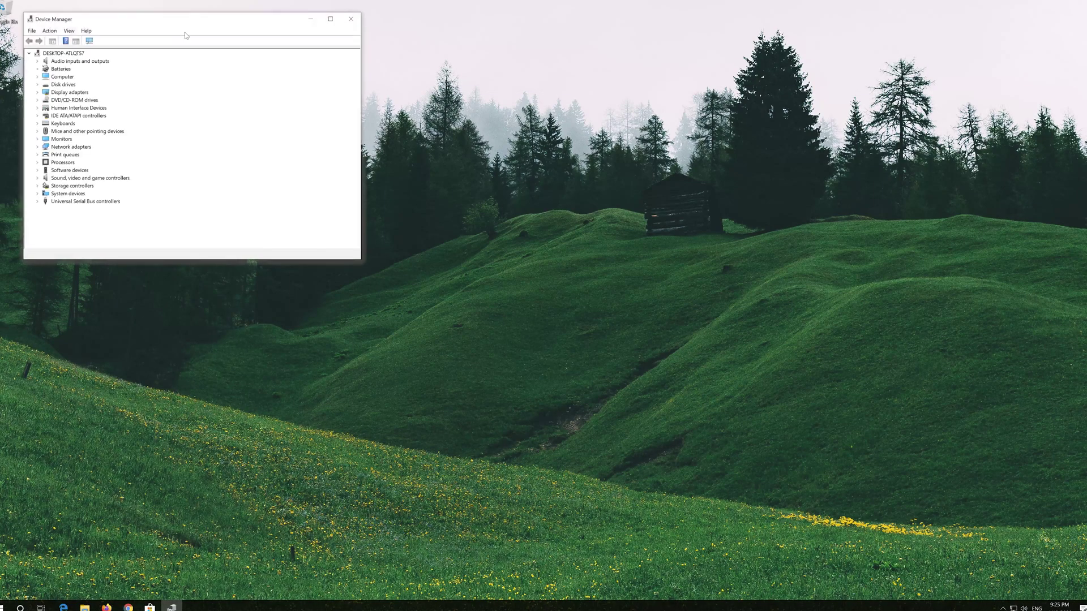
pyautogui.moveTo(194, 25); pyautogui.dragTo(487, 141)
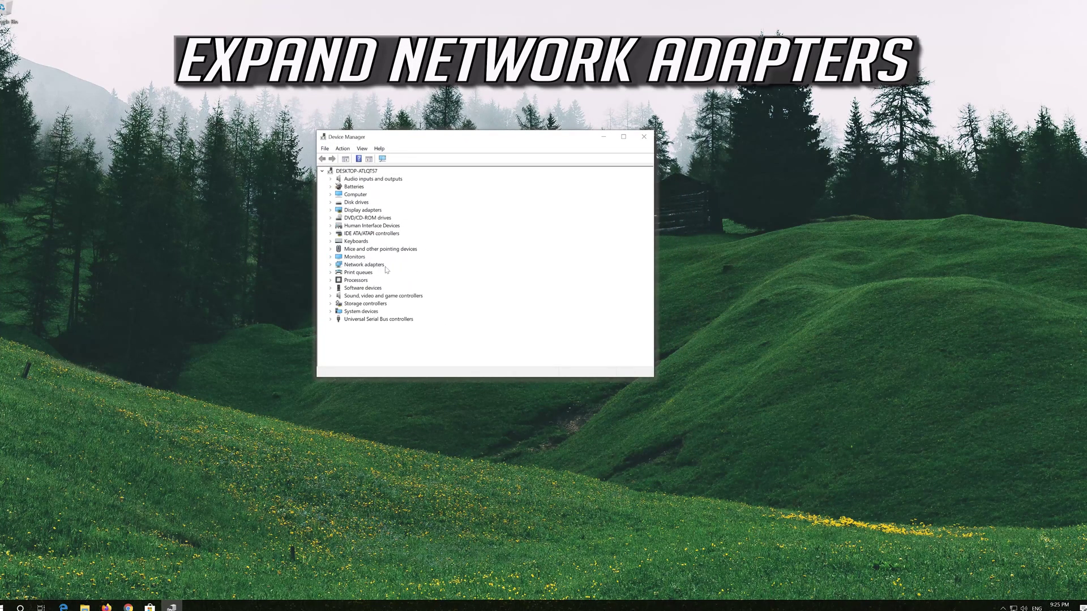
# Uninstall the Intel(R) PRO/1000 MT Desktop Adapter from the network adapters and close Device Manager
pyautogui.click(331, 265)
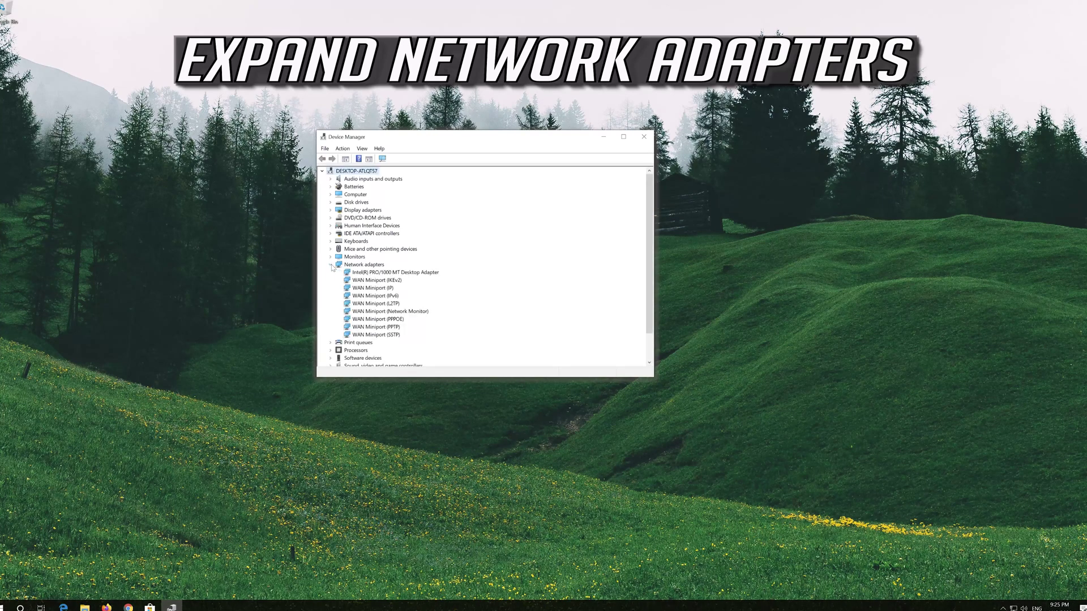
pyautogui.click(353, 274)
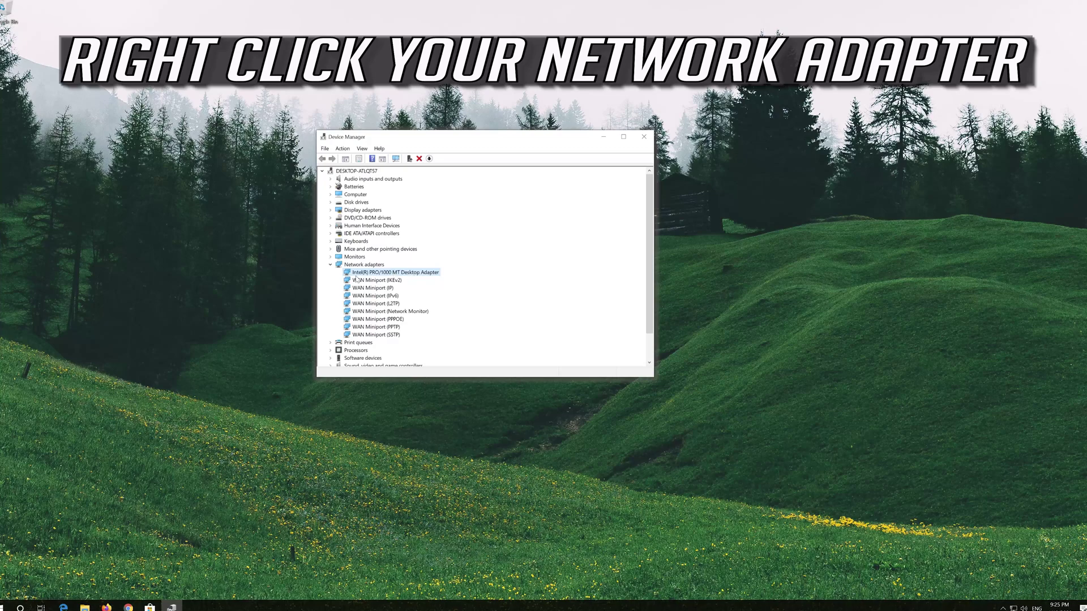
pyautogui.rightClick(400, 274)
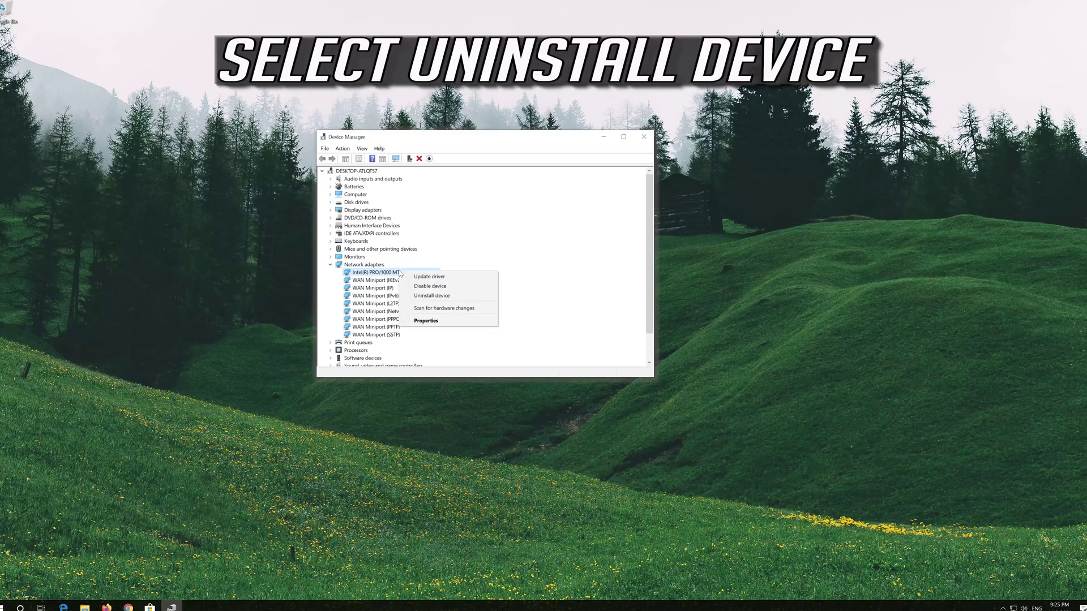
pyautogui.click(453, 299)
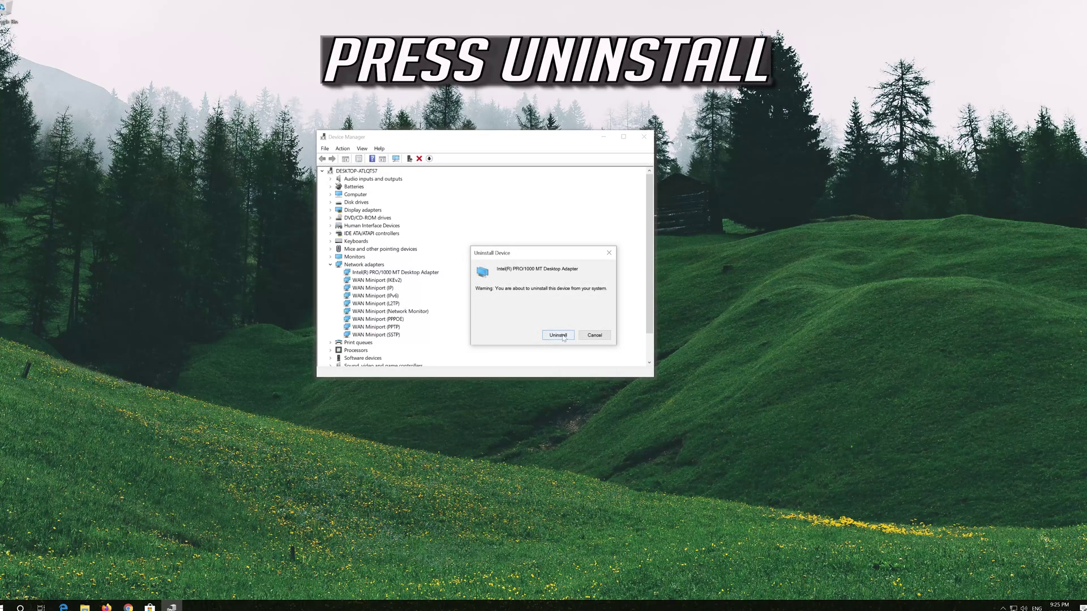
pyautogui.click(562, 335)
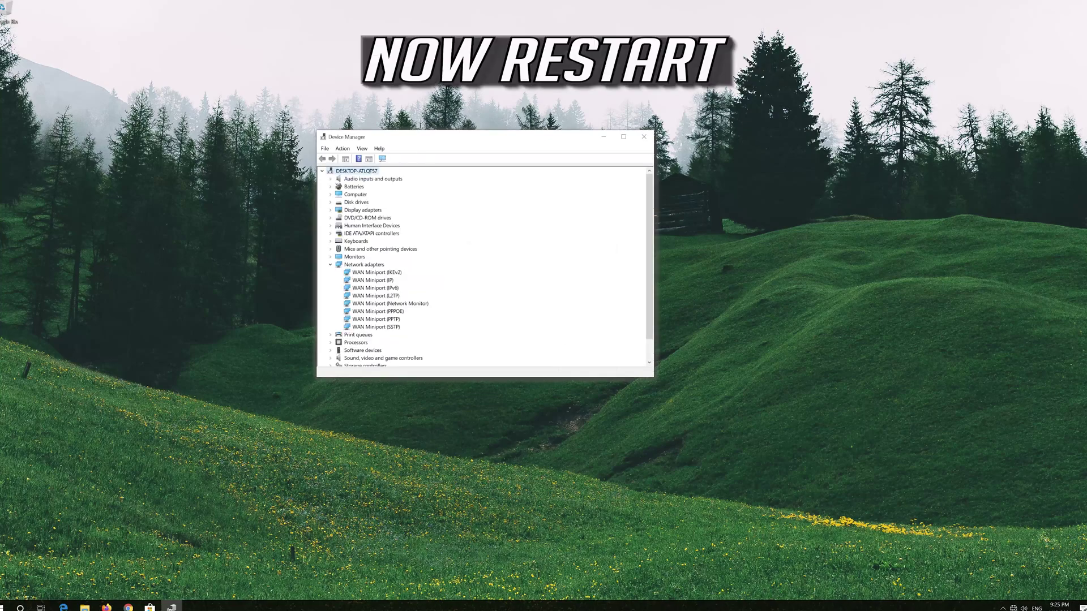
pyautogui.click(643, 137)
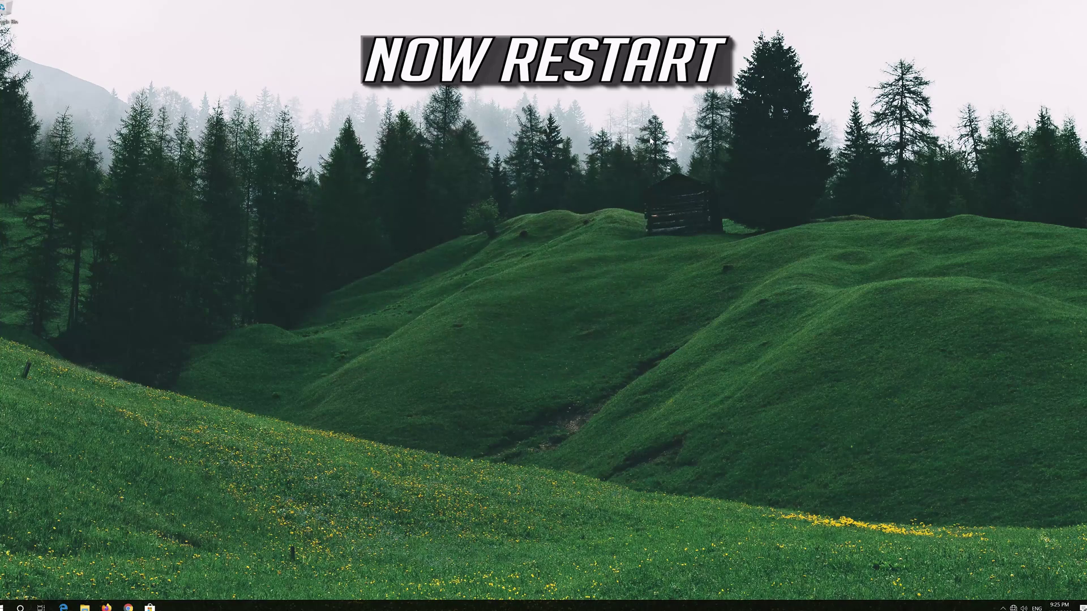
# Restart the computer following the network adapter's removal
pyautogui.click(7, 607)
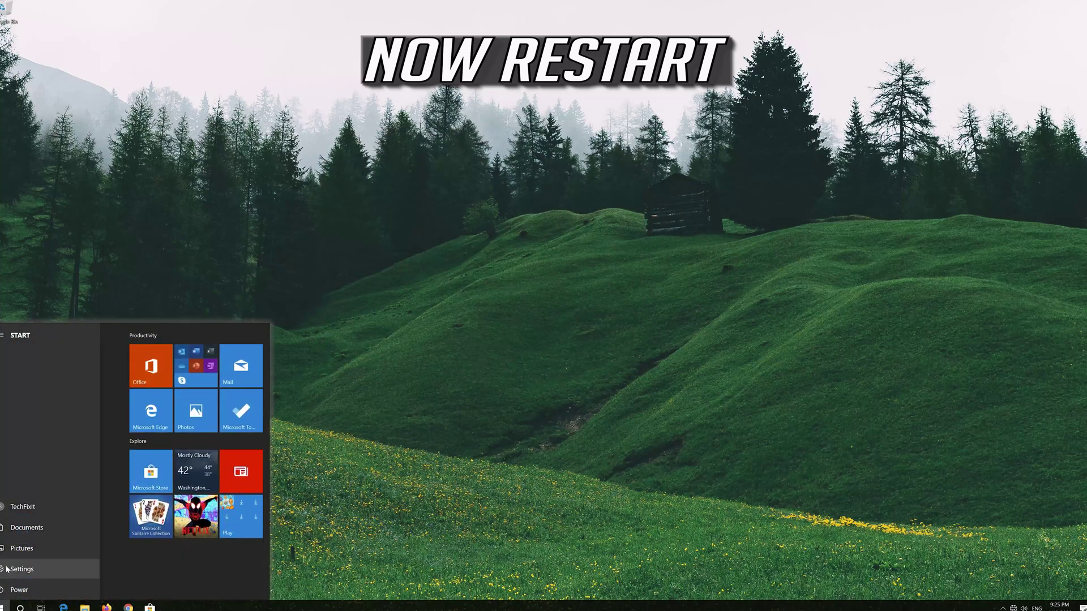
pyautogui.click(17, 590)
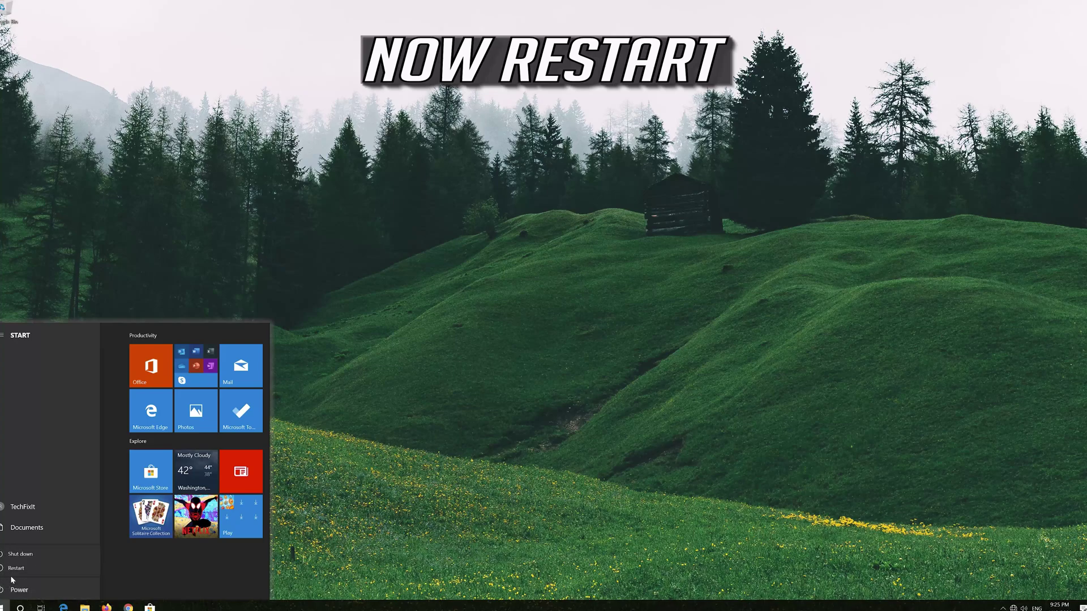
pyautogui.click(14, 572)
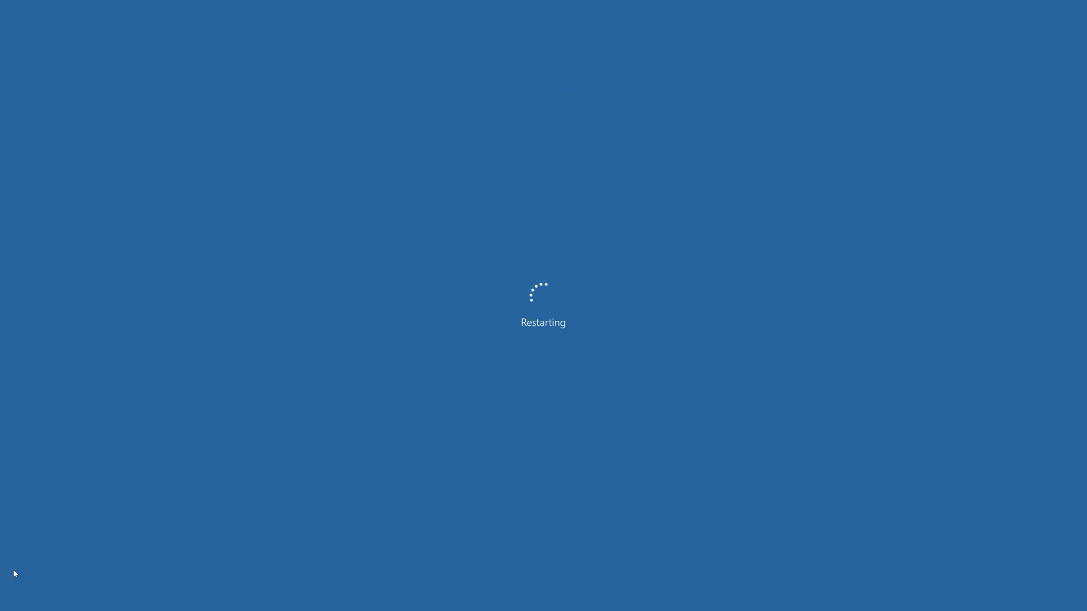